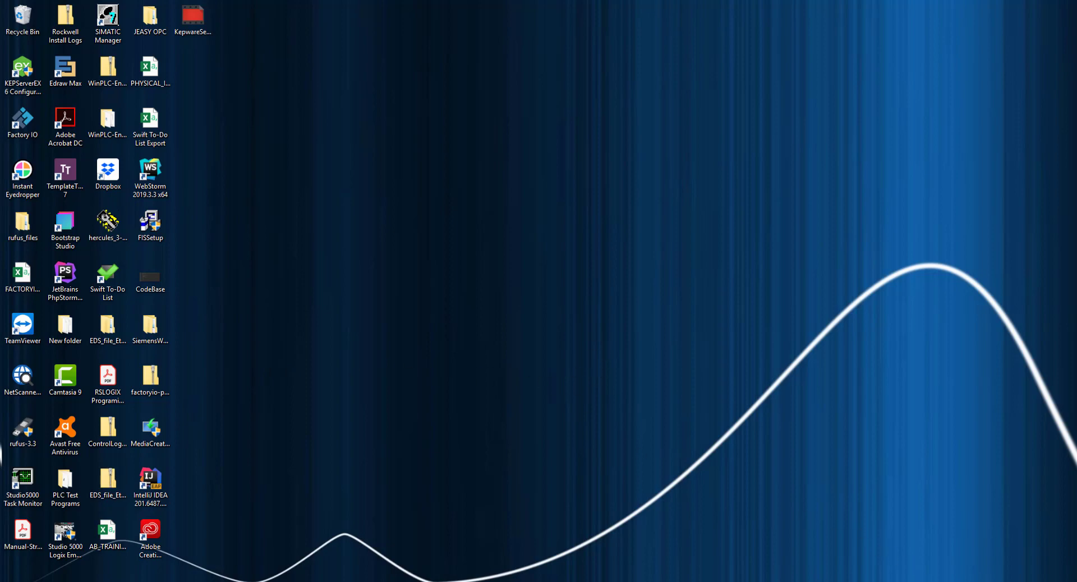
Reinitialize the KEPServerEX runtime from its tray icon and select the KEPServerEX 6 Configuration shortcut
click(952, 580)
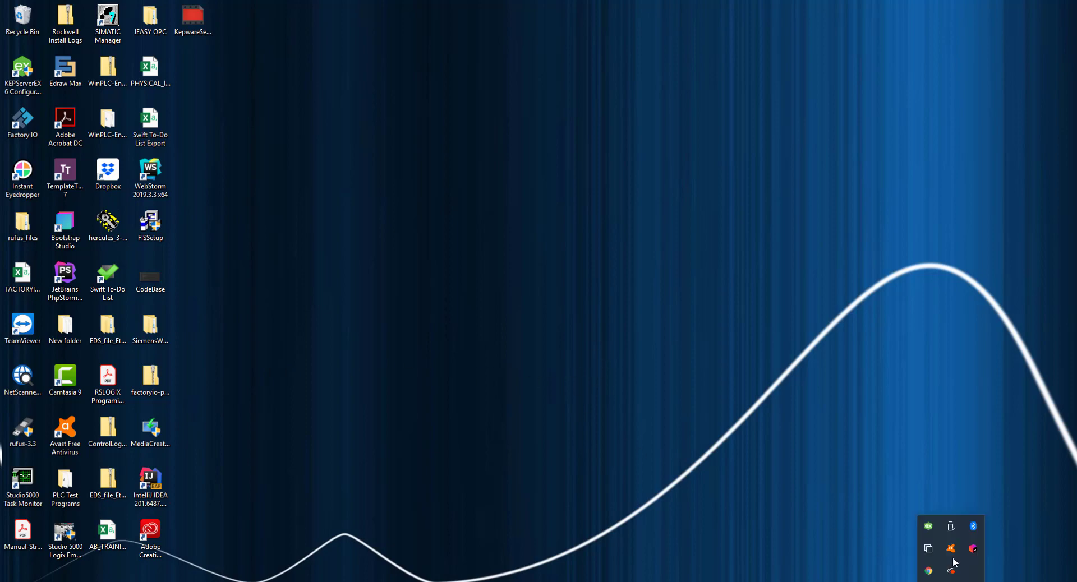
right_click(931, 527)
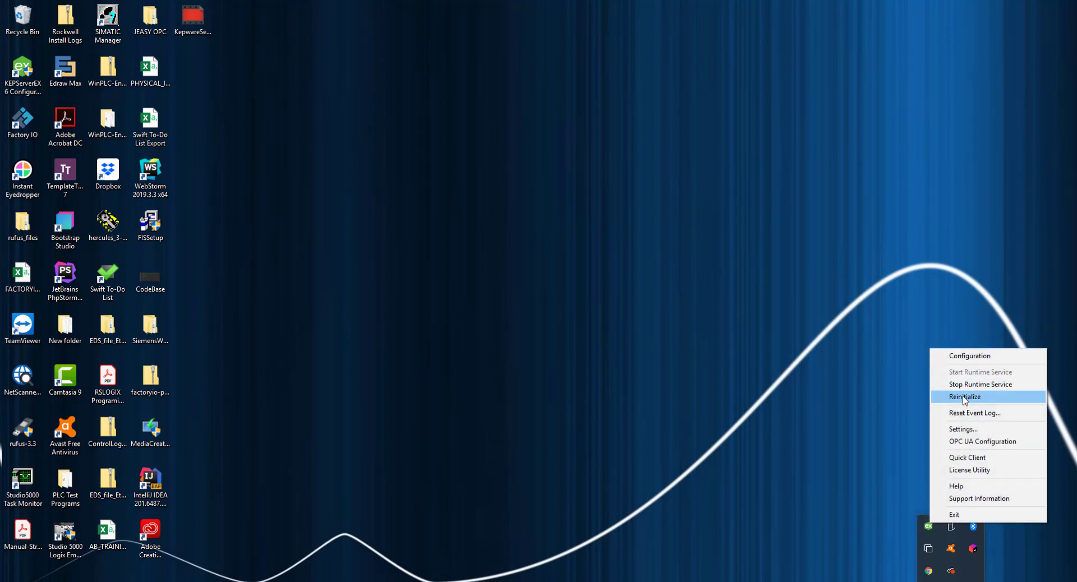
click(965, 398)
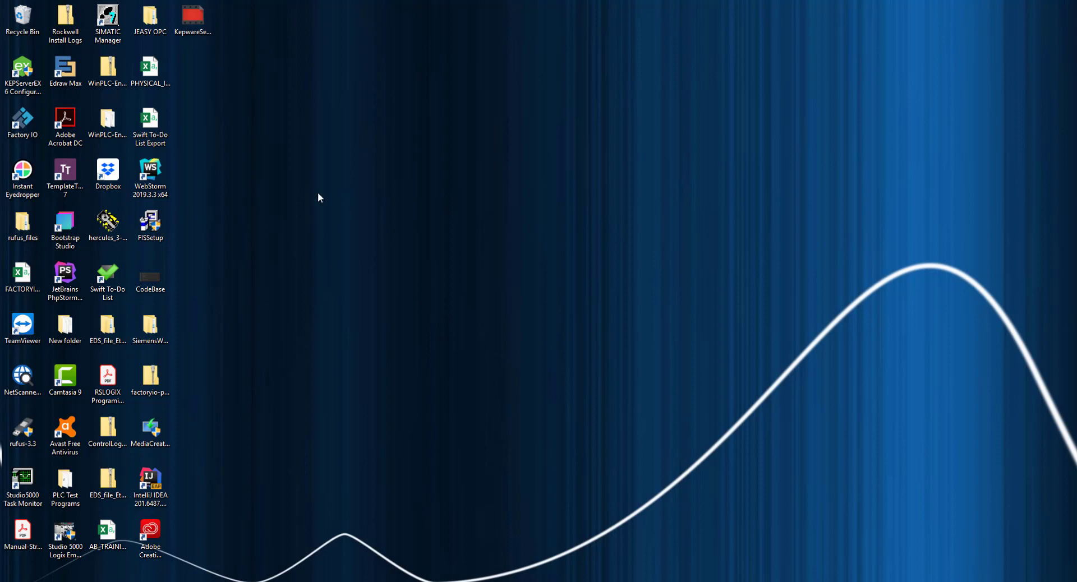
click(24, 69)
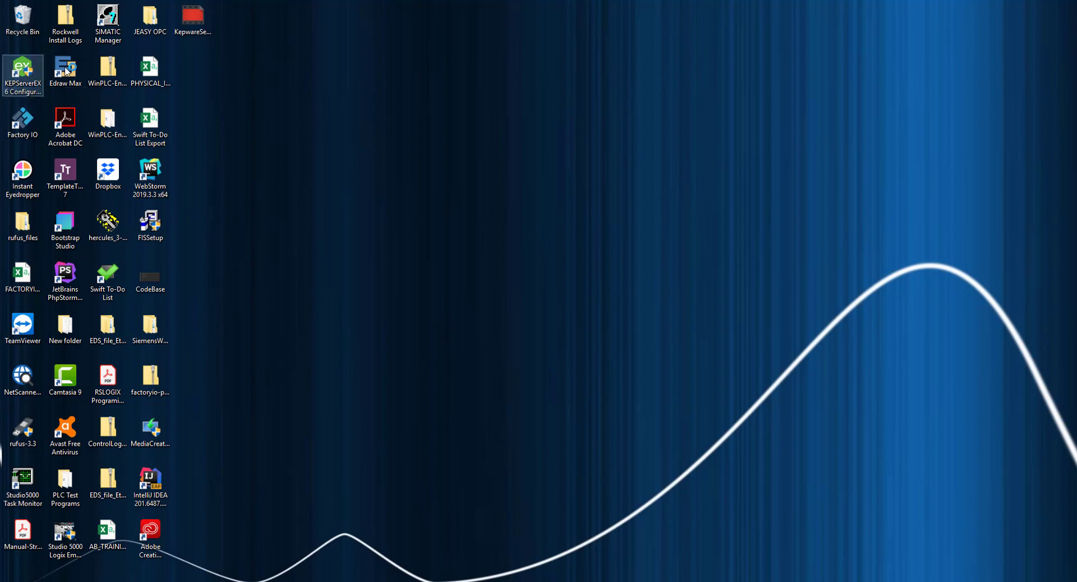
Launch KEPServerEX 6 Configuration and start a new channel using the Allen-Bradley ControlLogix Ethernet driver
click(358, 220)
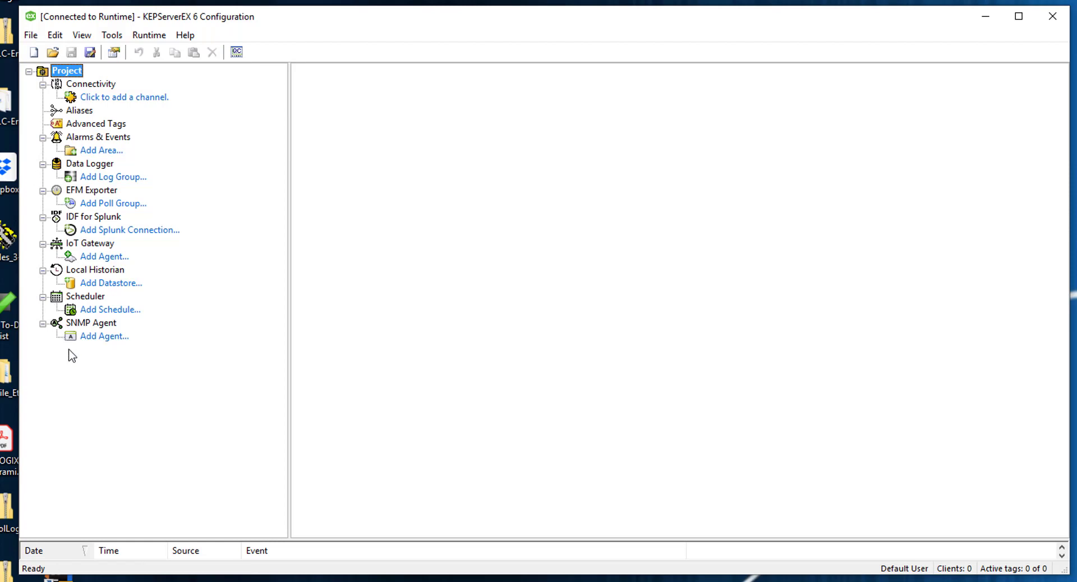
click(111, 98)
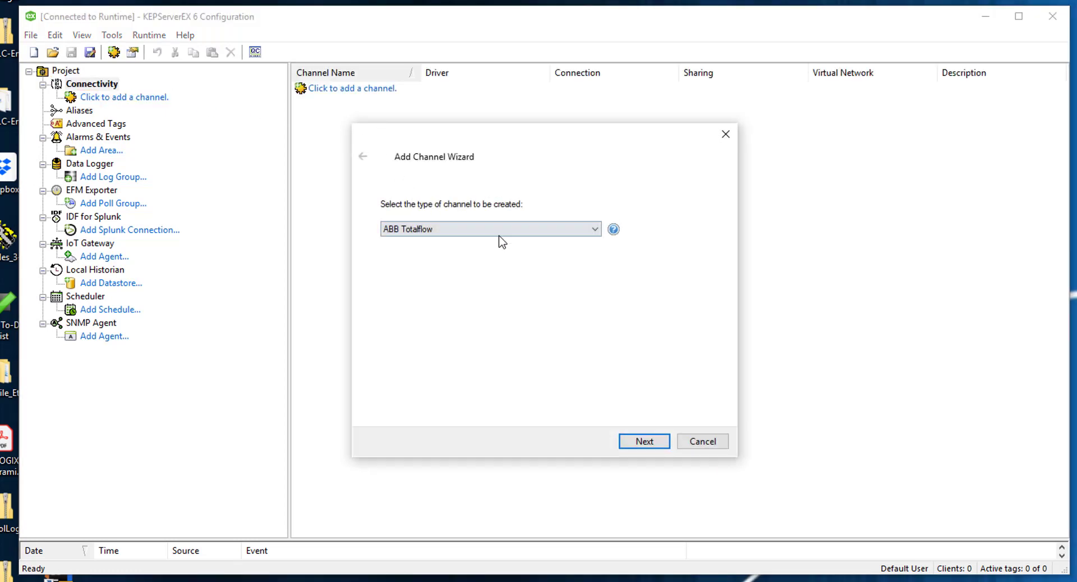
click(594, 229)
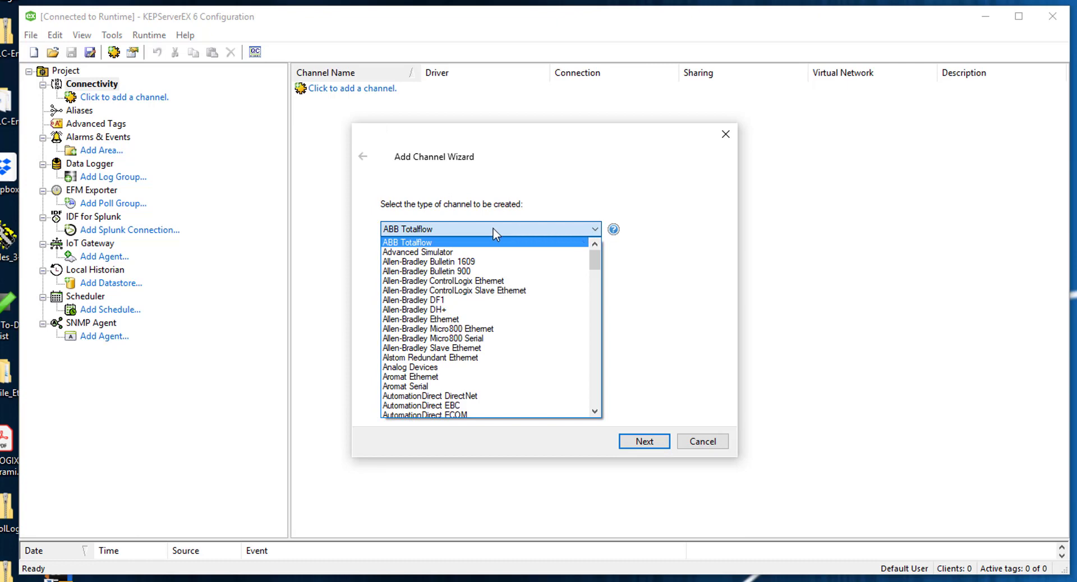
click(477, 281)
Name the new channel LAB AB in place of the default Channel1
click(645, 442)
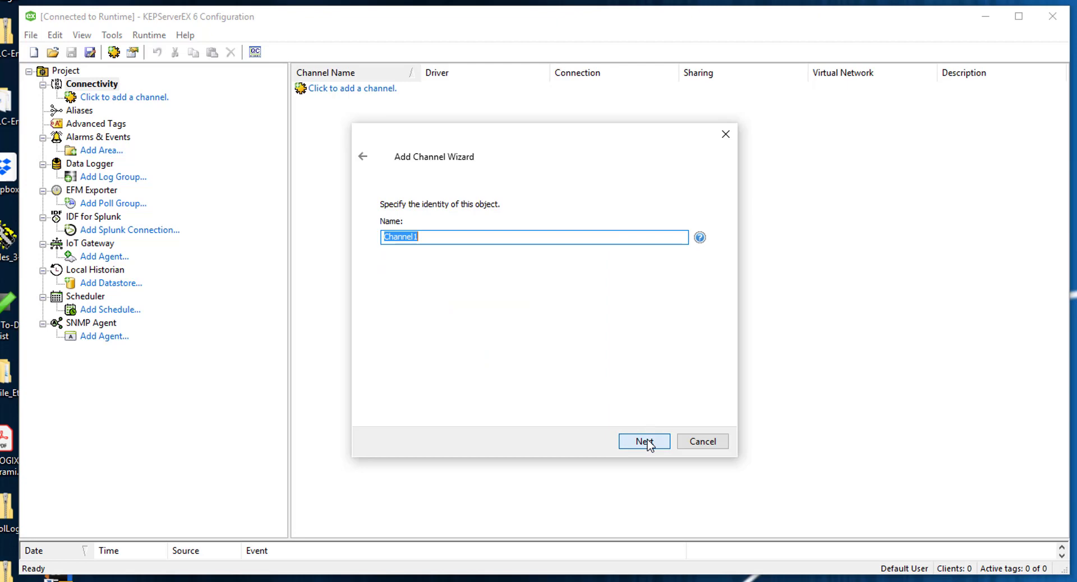
click(451, 238)
drag(451, 238, 367, 236)
text(LAB AB)
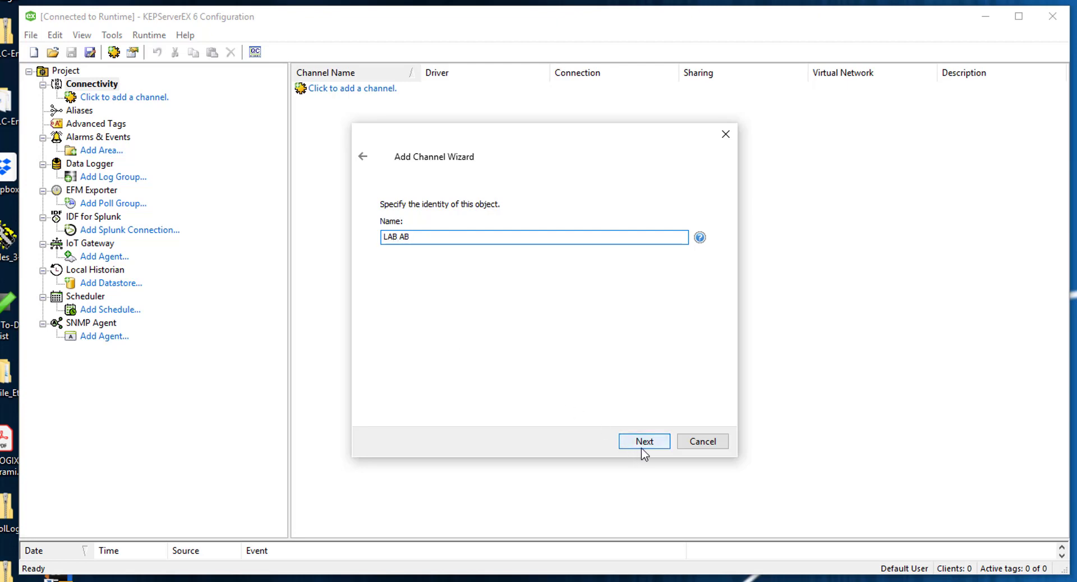
click(642, 446)
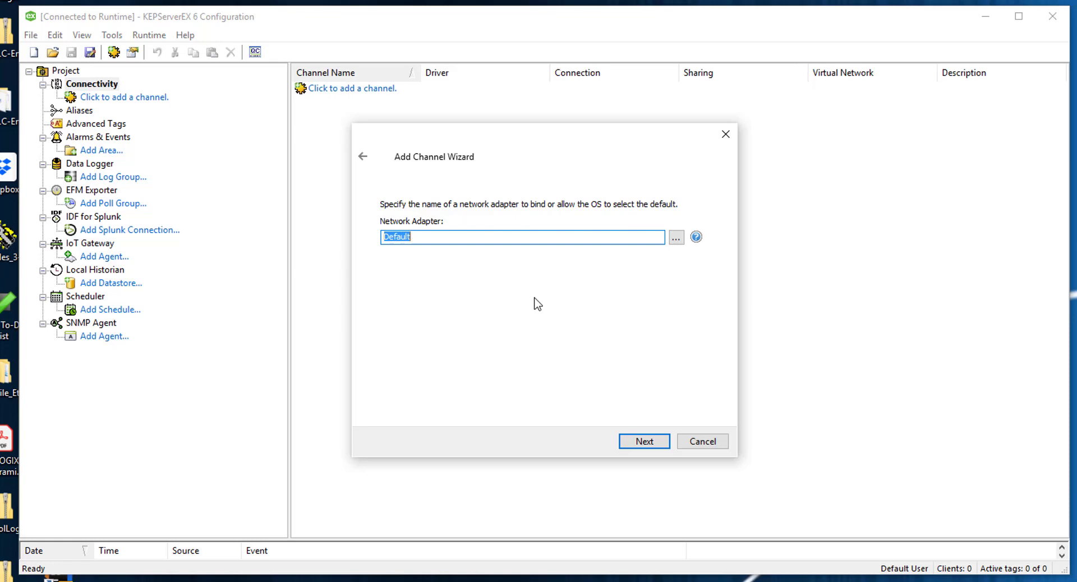
Keep the default network adapter, write optimization, and Replace with Zero floating-point handling
click(642, 442)
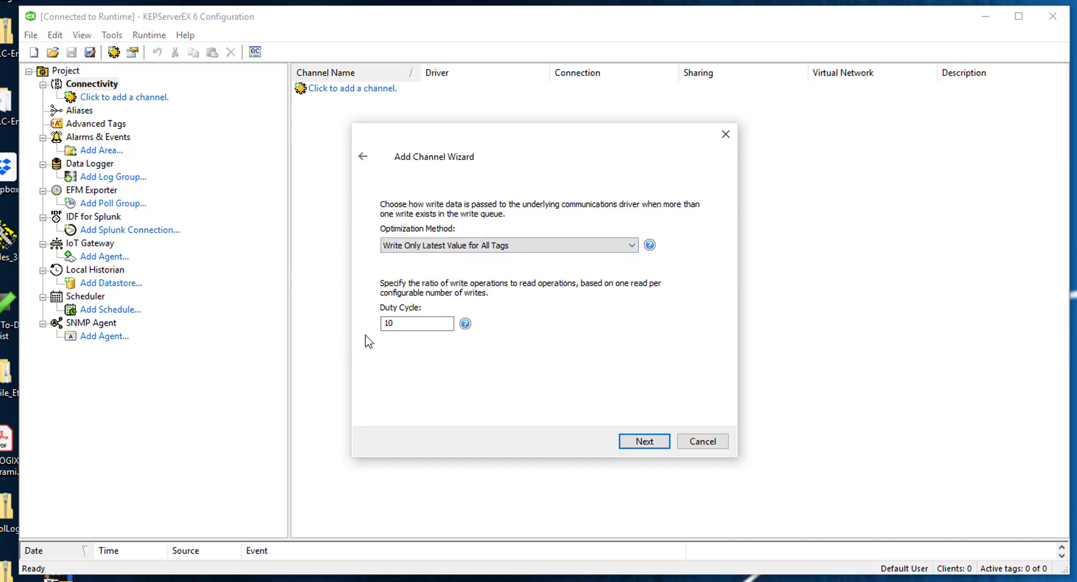
click(644, 441)
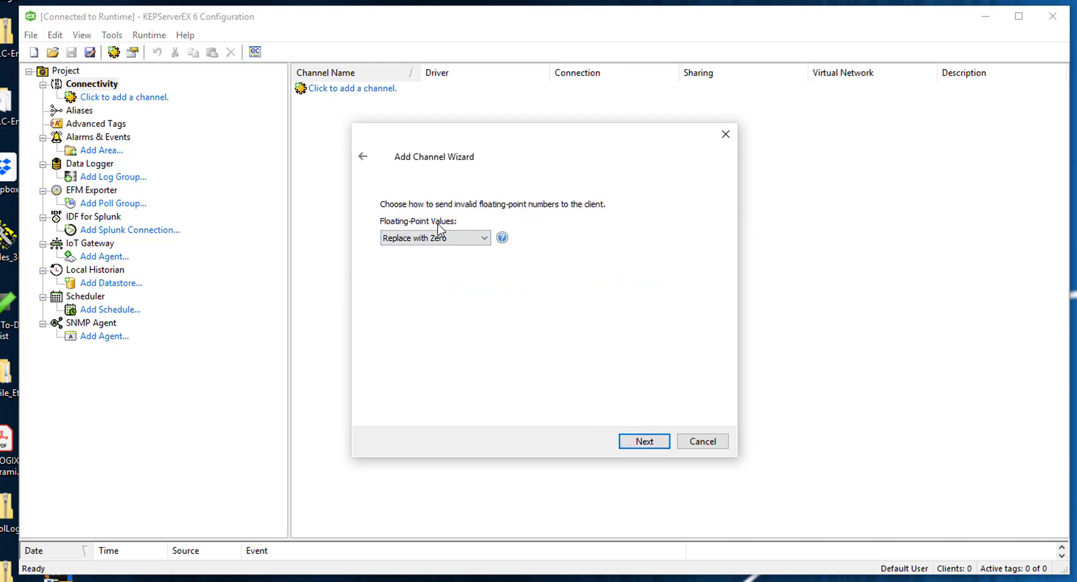
click(481, 239)
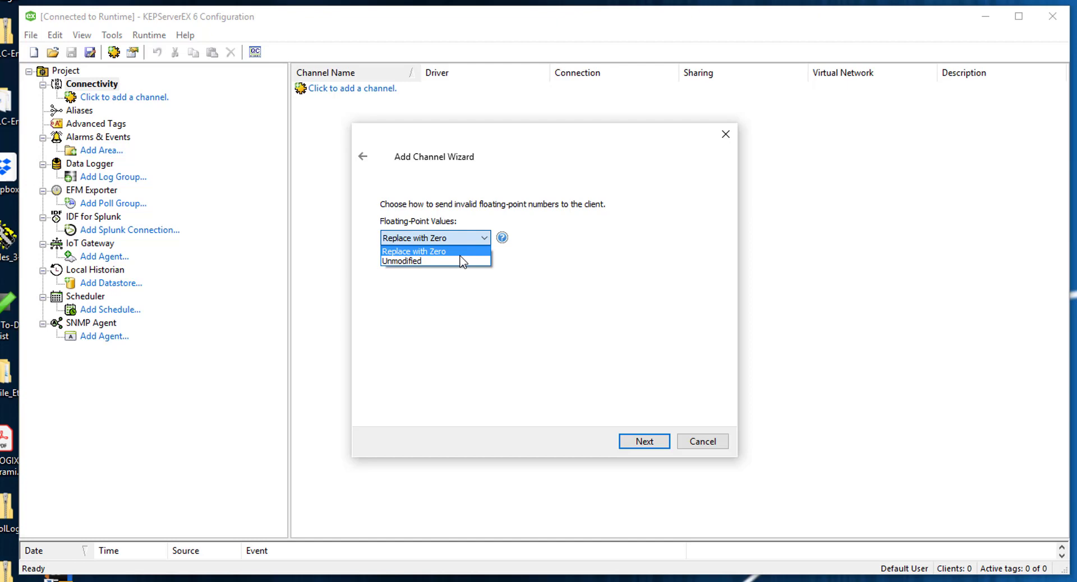
click(454, 264)
click(442, 239)
click(441, 255)
Review the LAB AB channel summary and finish the Add Channel Wizard
click(657, 438)
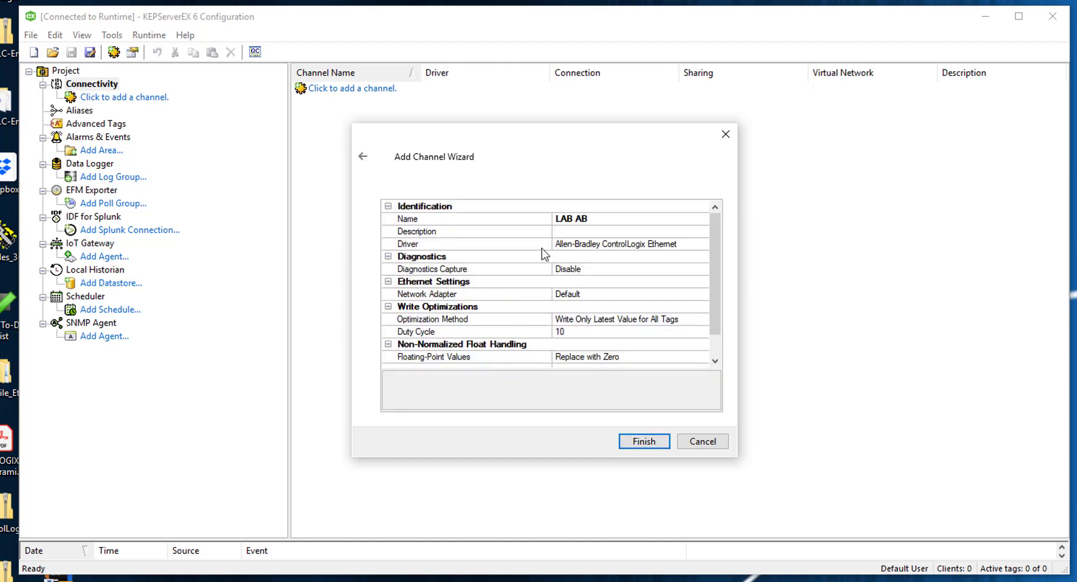
scroll(618, 314, down, 1)
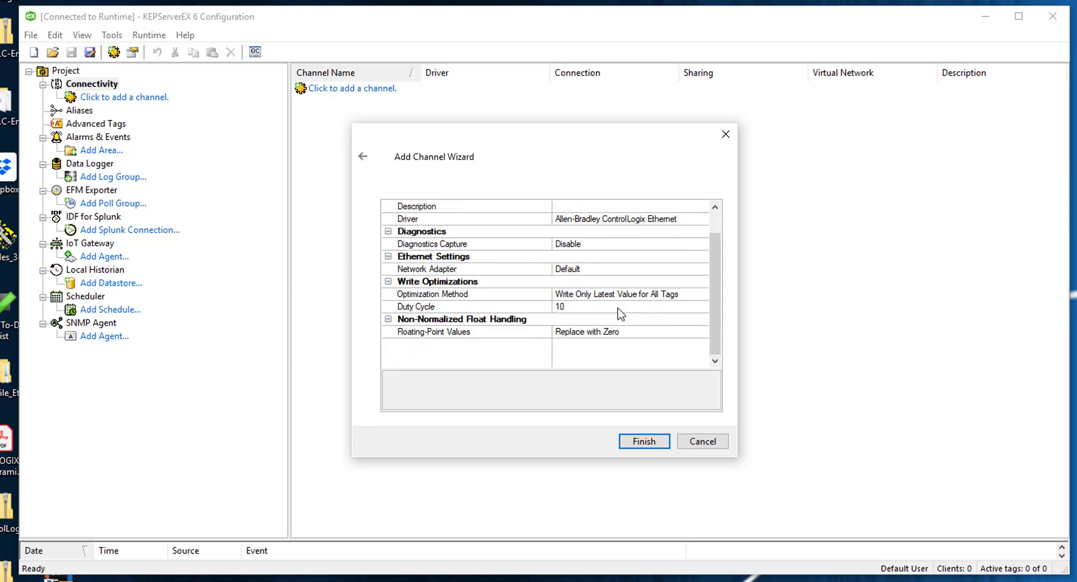
scroll(617, 314, up, 1)
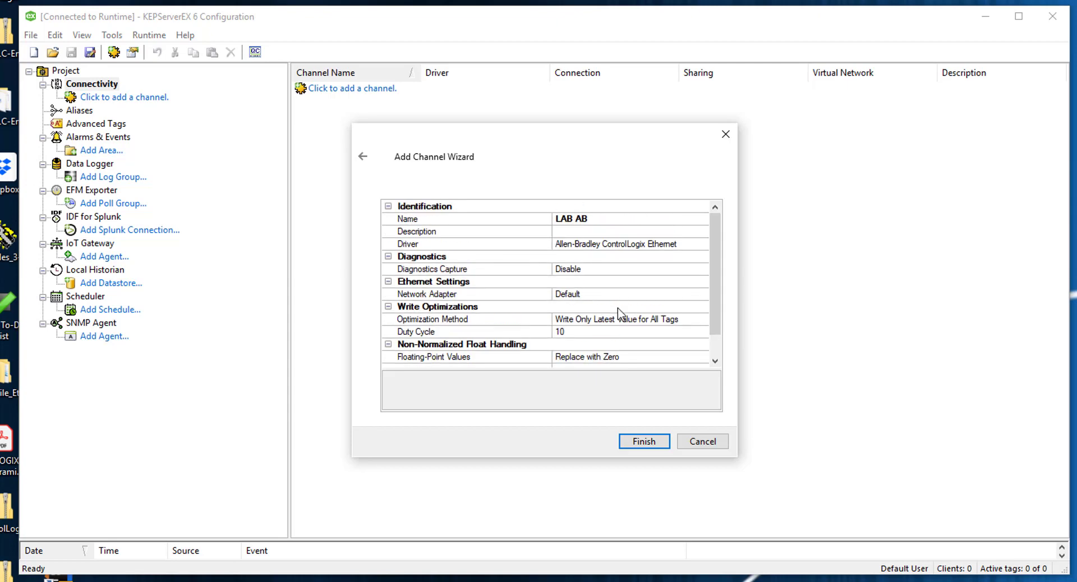
click(643, 442)
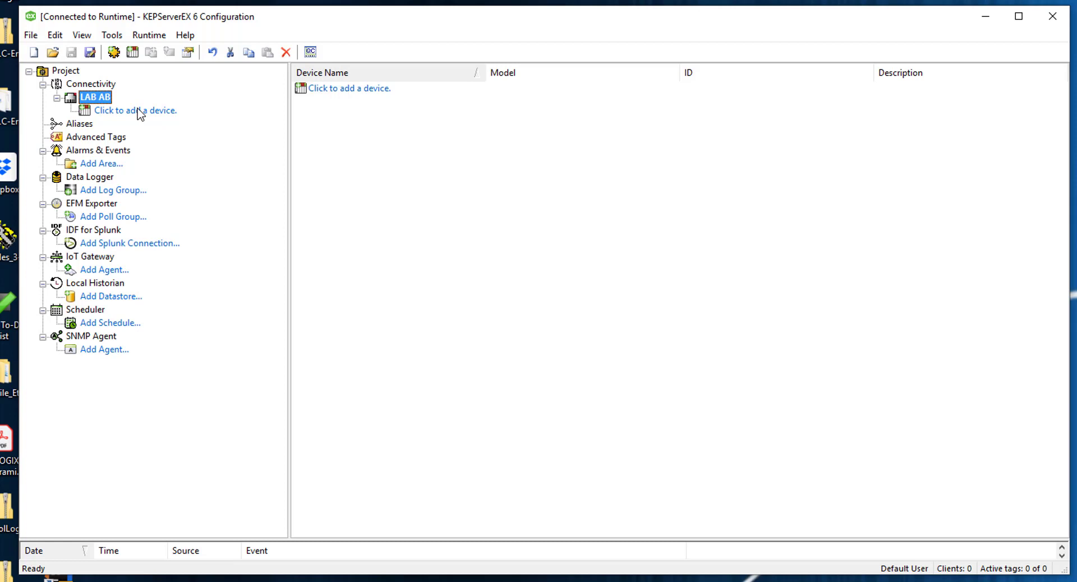
Add device 5370 to LAB AB with the CompactLogix 5300 model and proceed to its ID
click(139, 110)
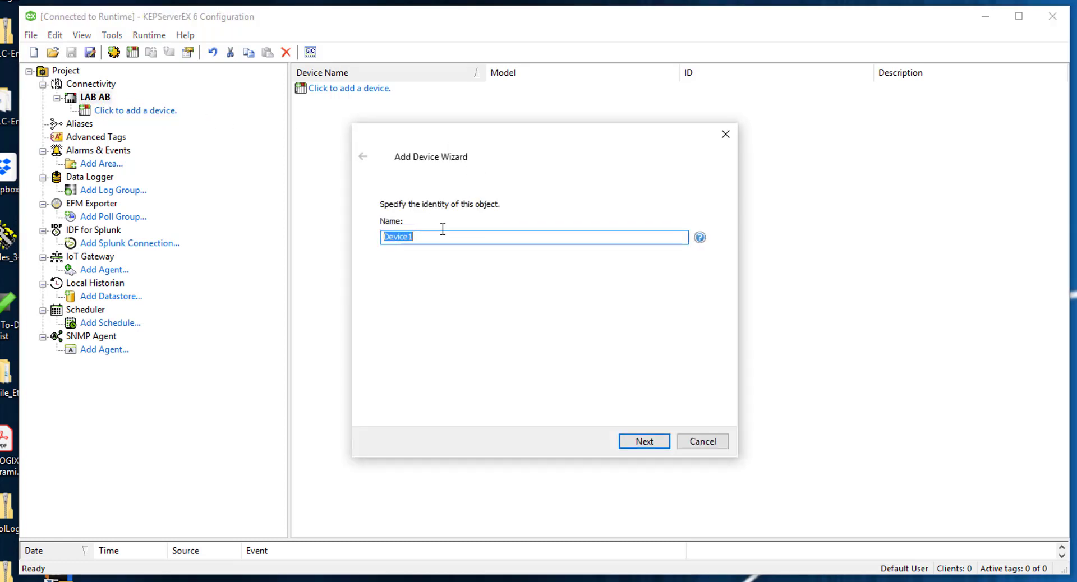
text(5370)
click(643, 442)
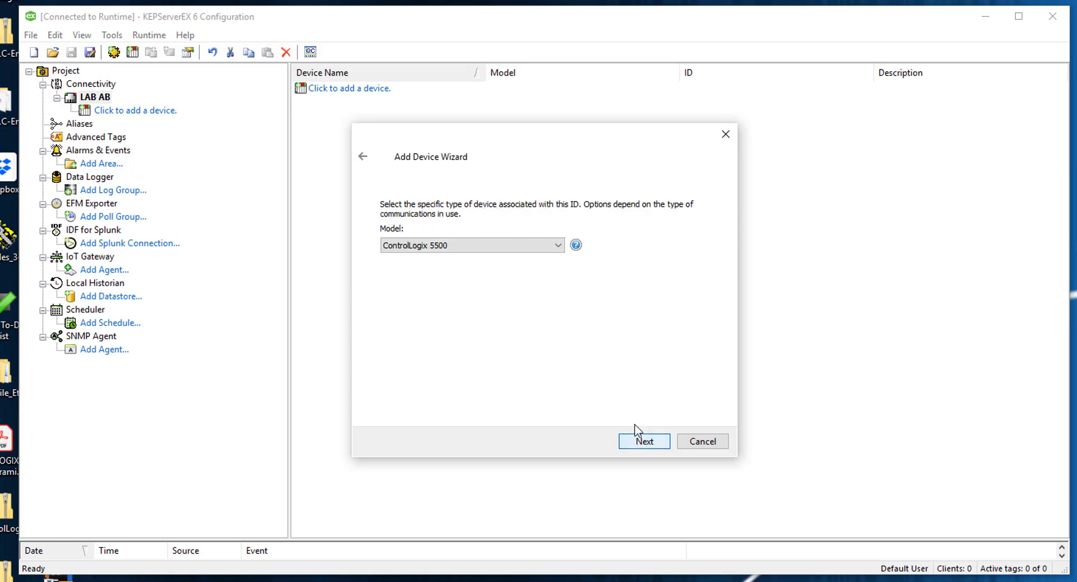
click(502, 245)
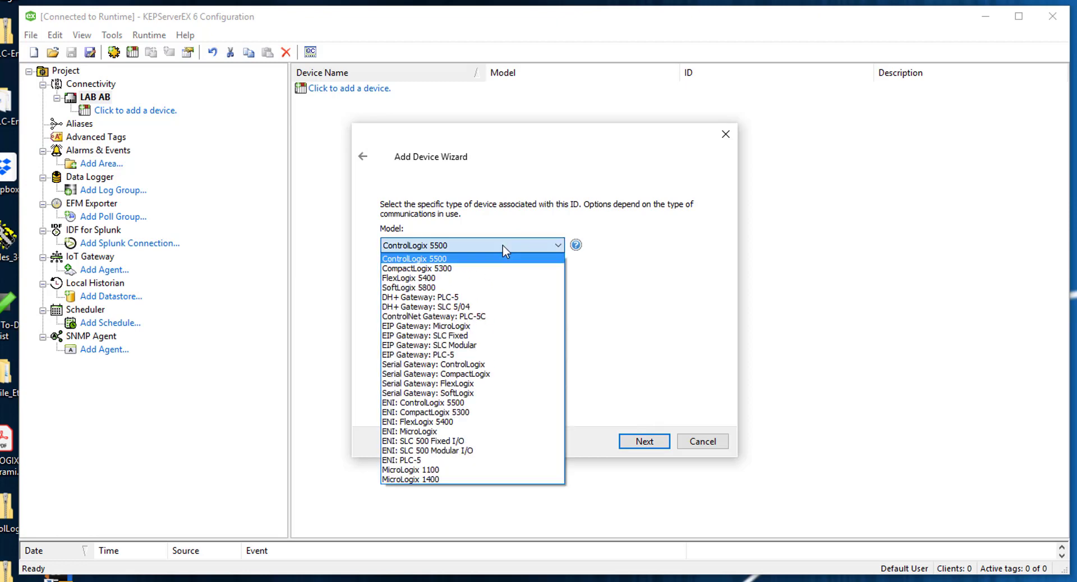
click(427, 269)
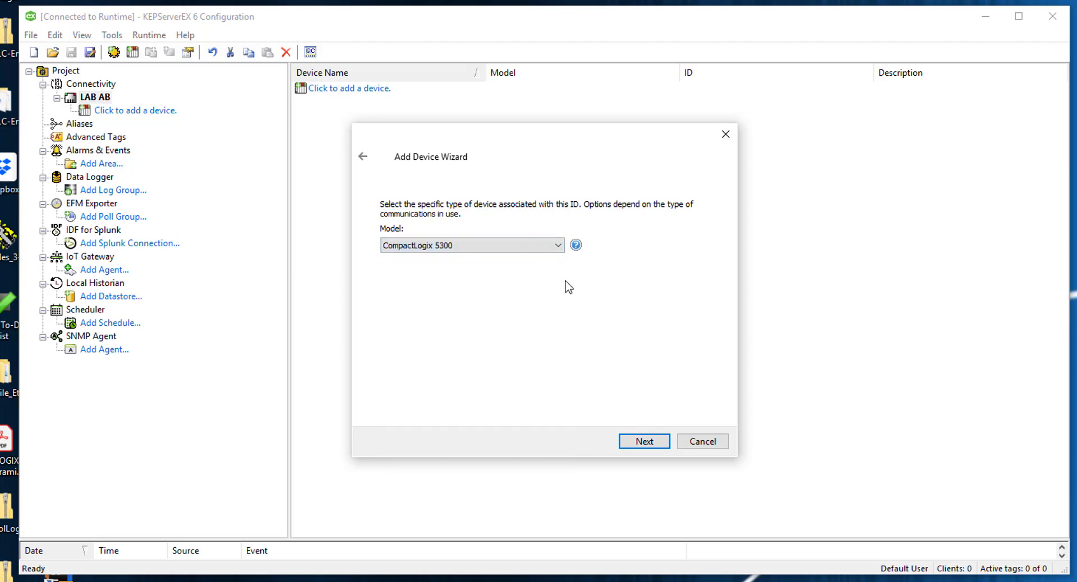
click(645, 441)
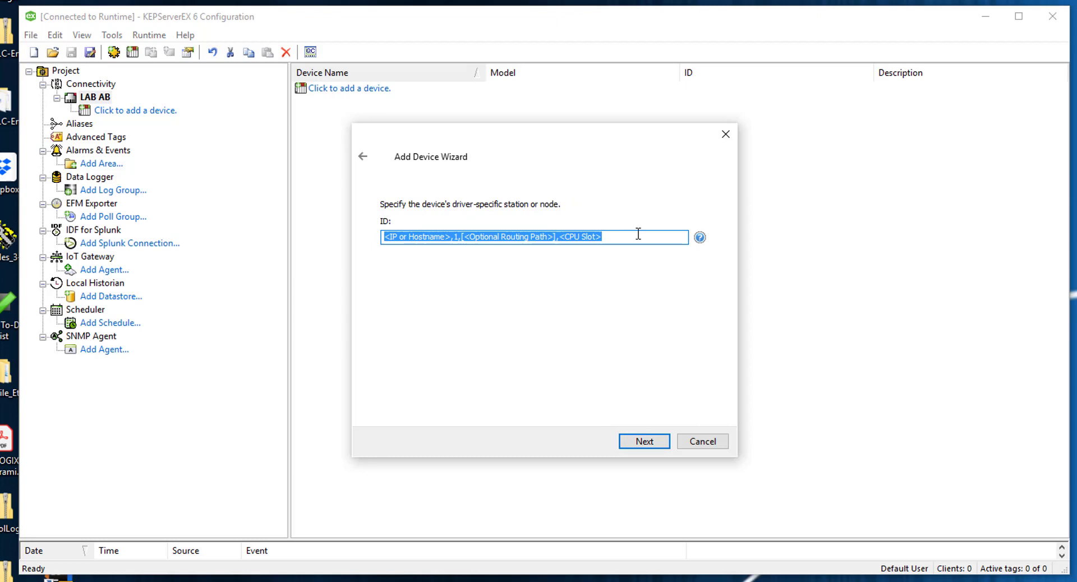
Replace the ID placeholders to make the device ID 192.168.1.35,1,0 and continue
click(448, 236)
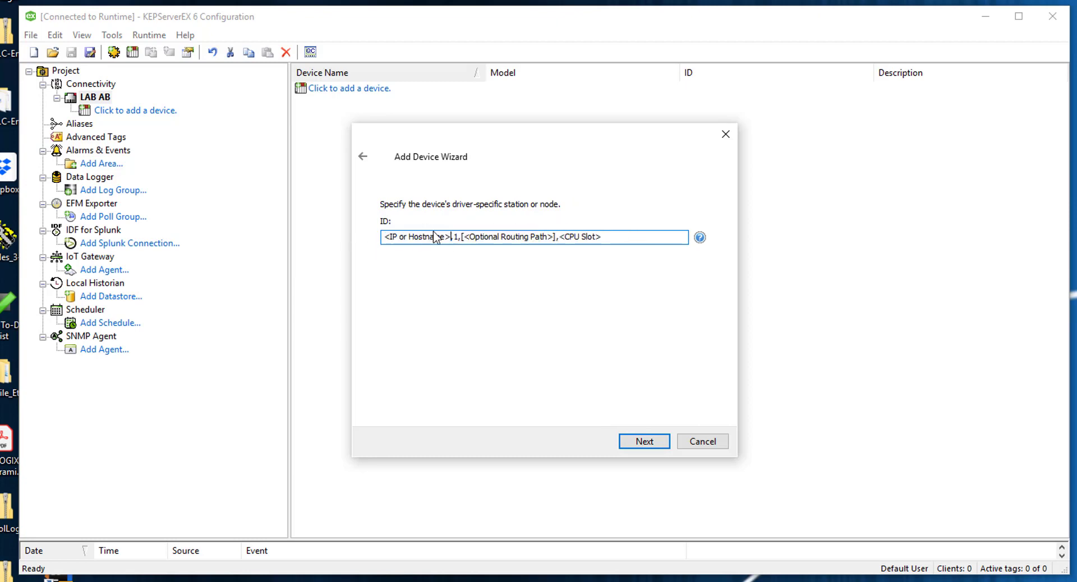
drag(451, 236, 372, 240)
text(192.)
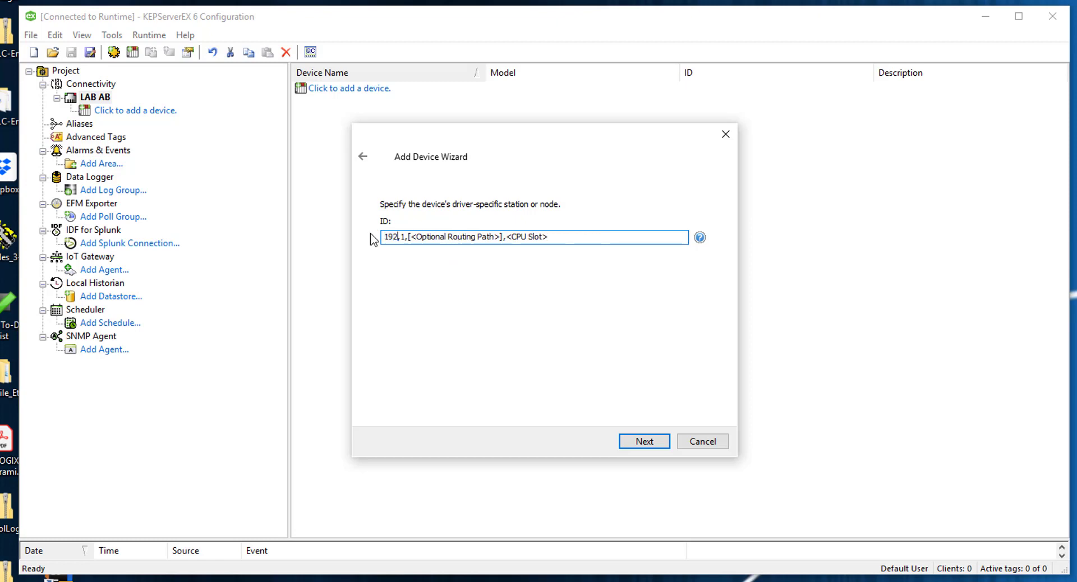
text(168.1.3)
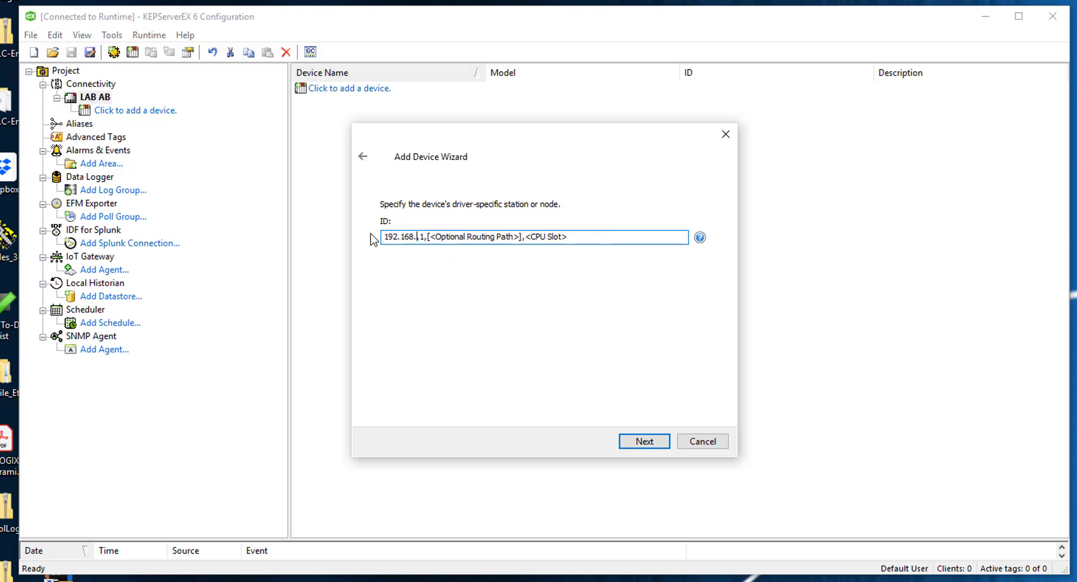
text(5,)
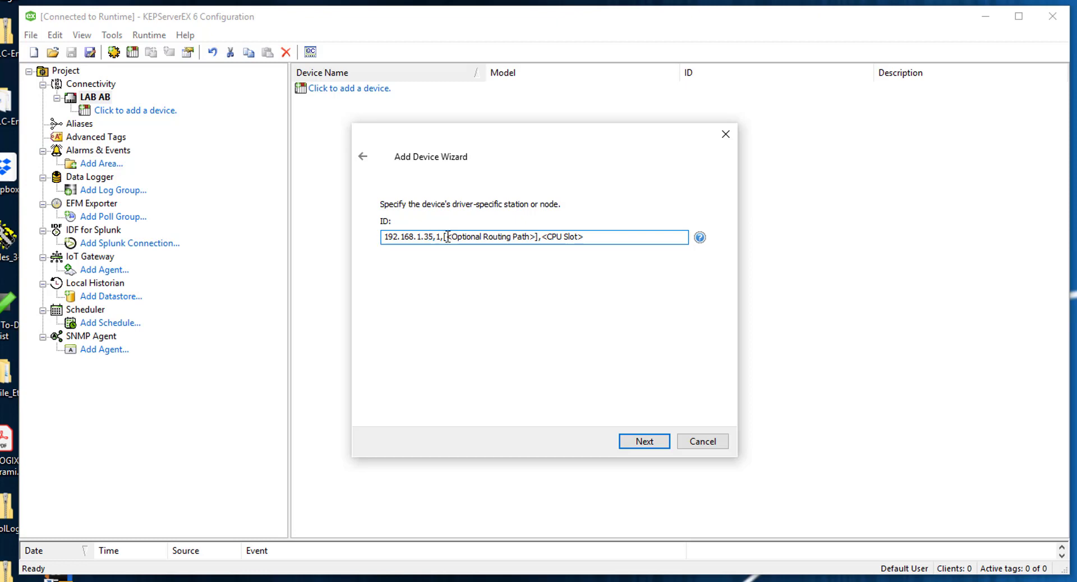
drag(446, 236, 536, 243)
key(Delete)
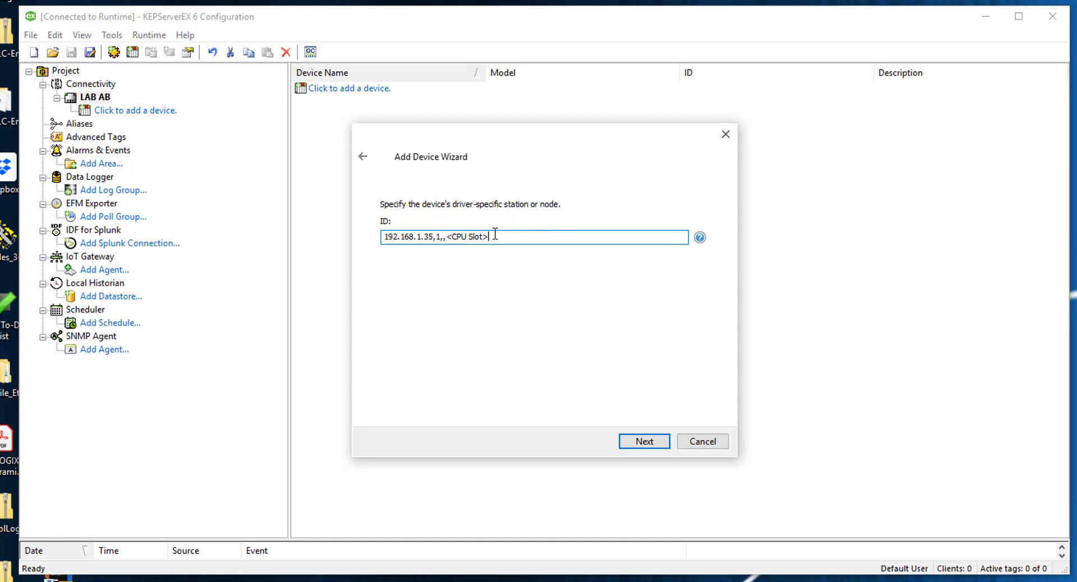
drag(495, 235, 446, 231)
text(0)
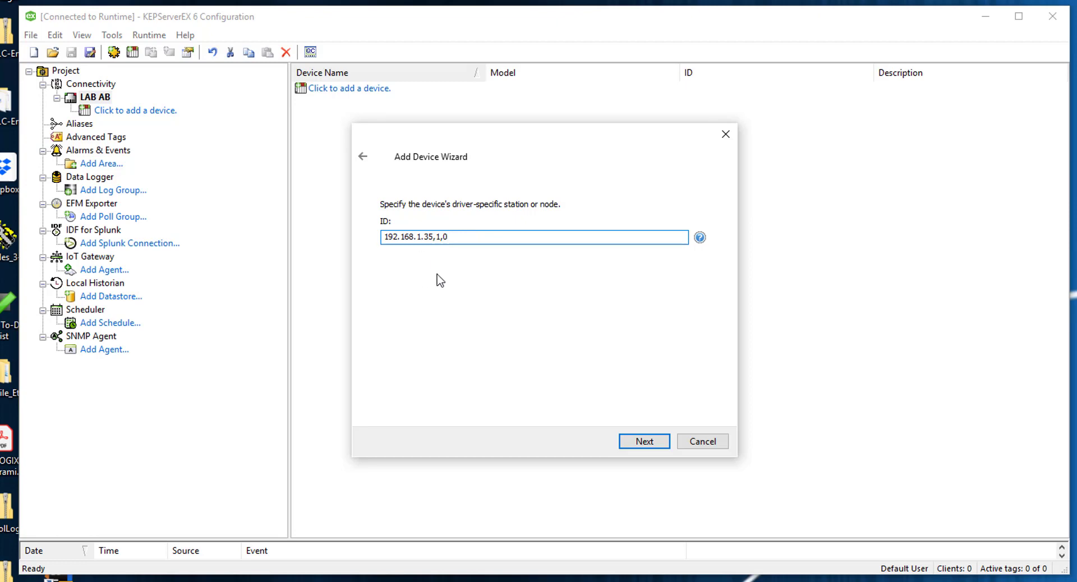
click(632, 443)
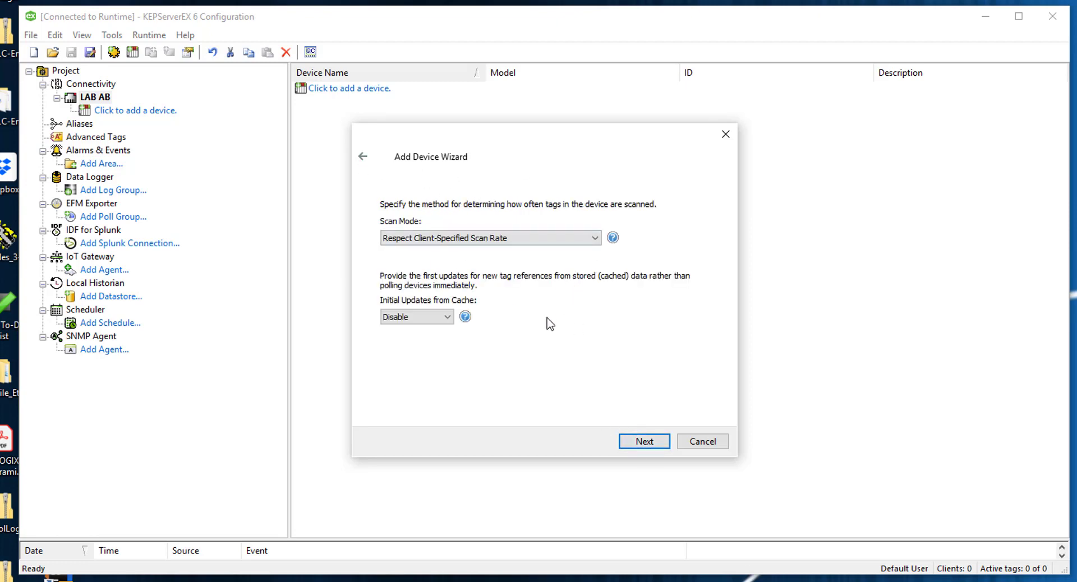
Keep default scan mode, timeouts, demotion, tag generation, port 44818 and Logical Non-Blocking protocol mode
click(645, 445)
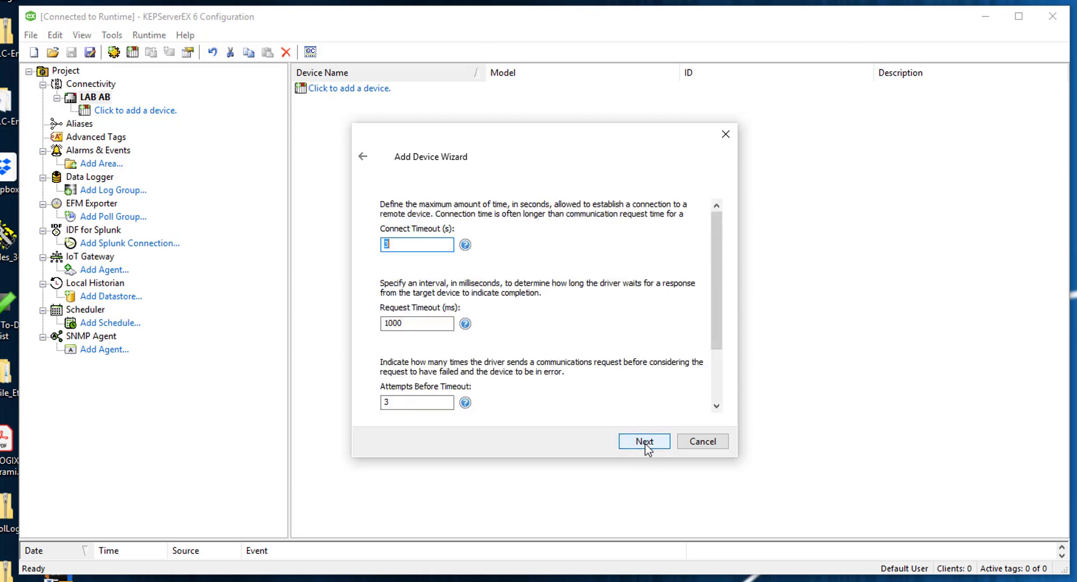
click(646, 443)
click(644, 440)
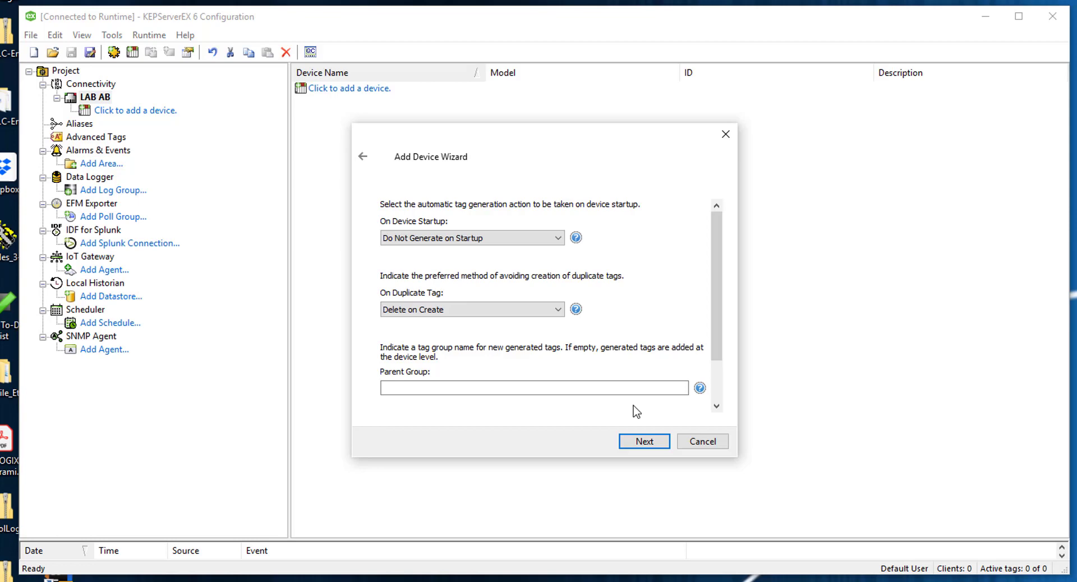
click(646, 441)
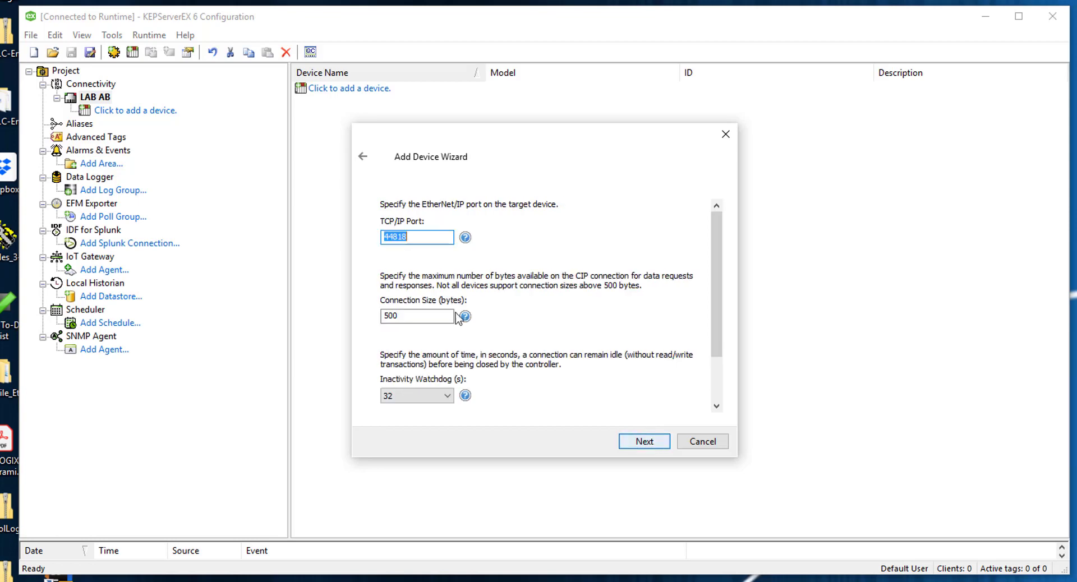
click(406, 237)
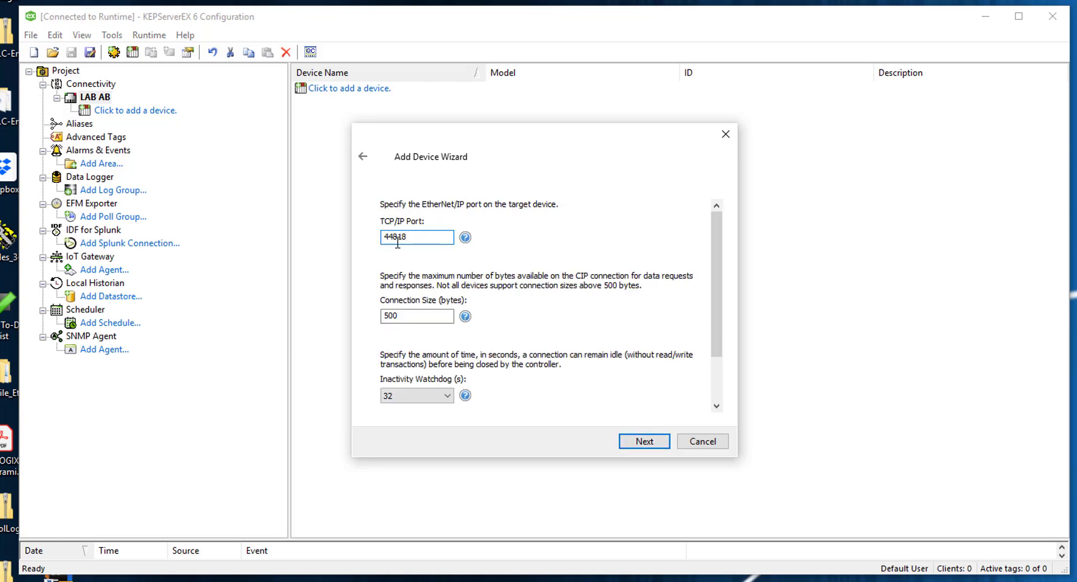
click(642, 438)
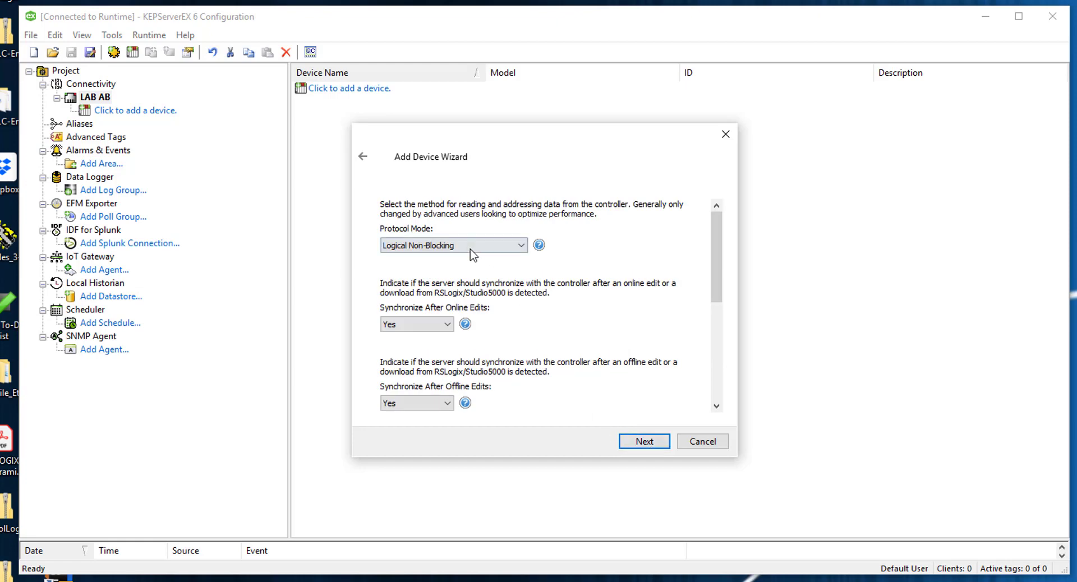
click(642, 441)
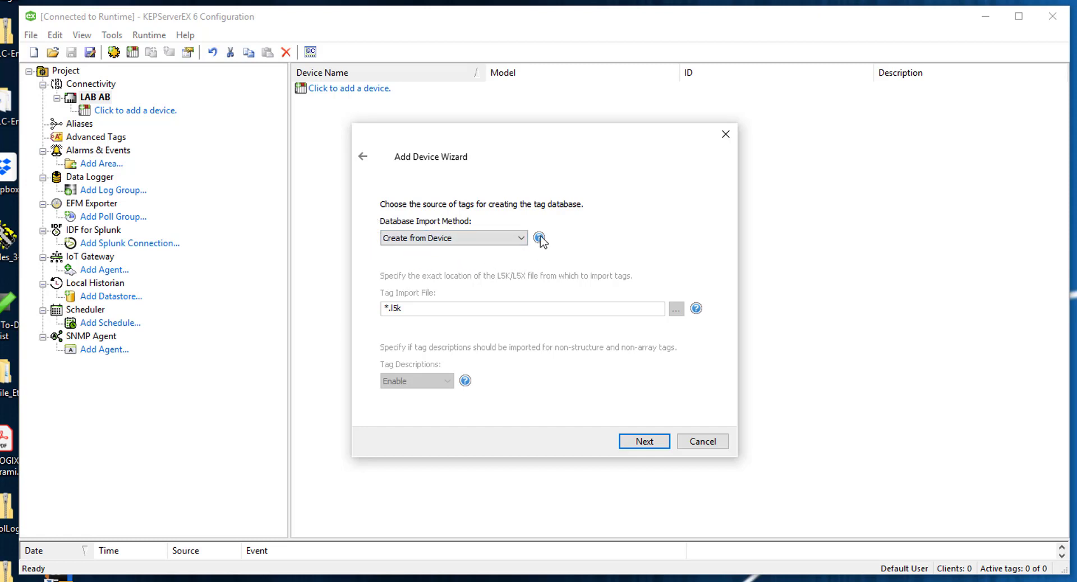
Keep Create from Device as the import method and default tag naming, then finish device 5370
click(471, 237)
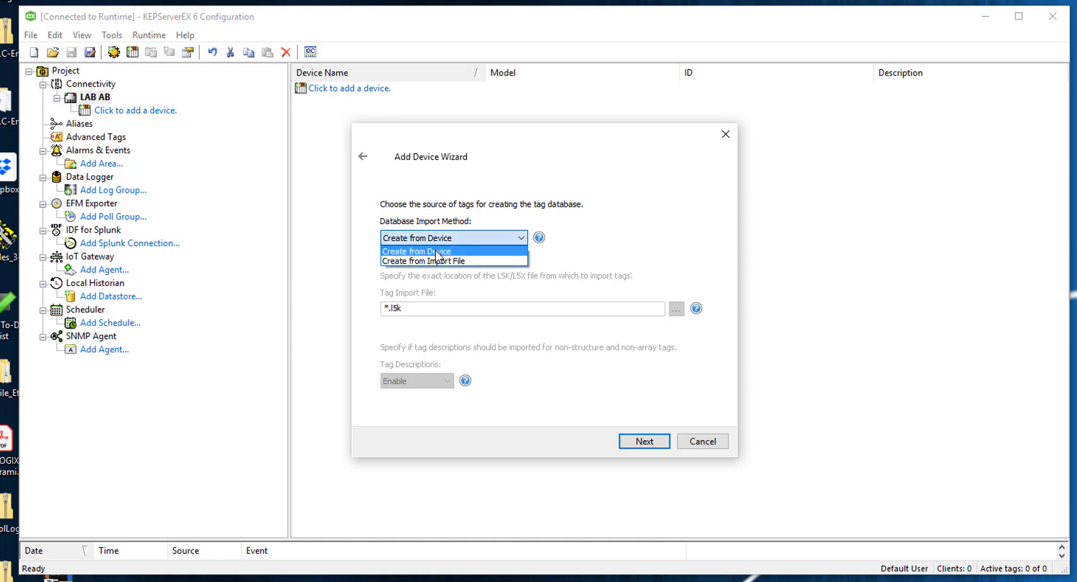
click(447, 253)
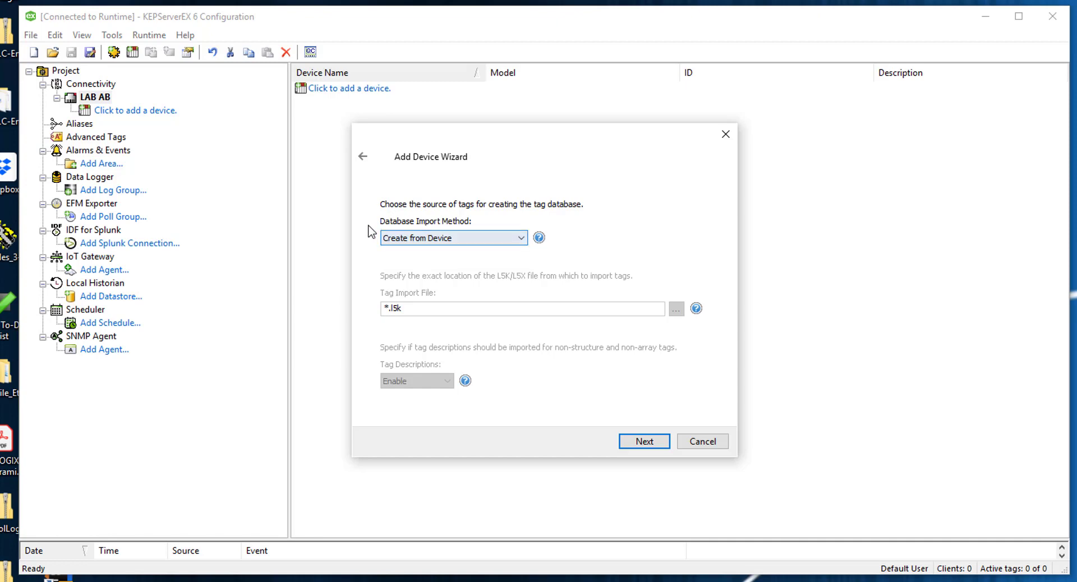
click(654, 443)
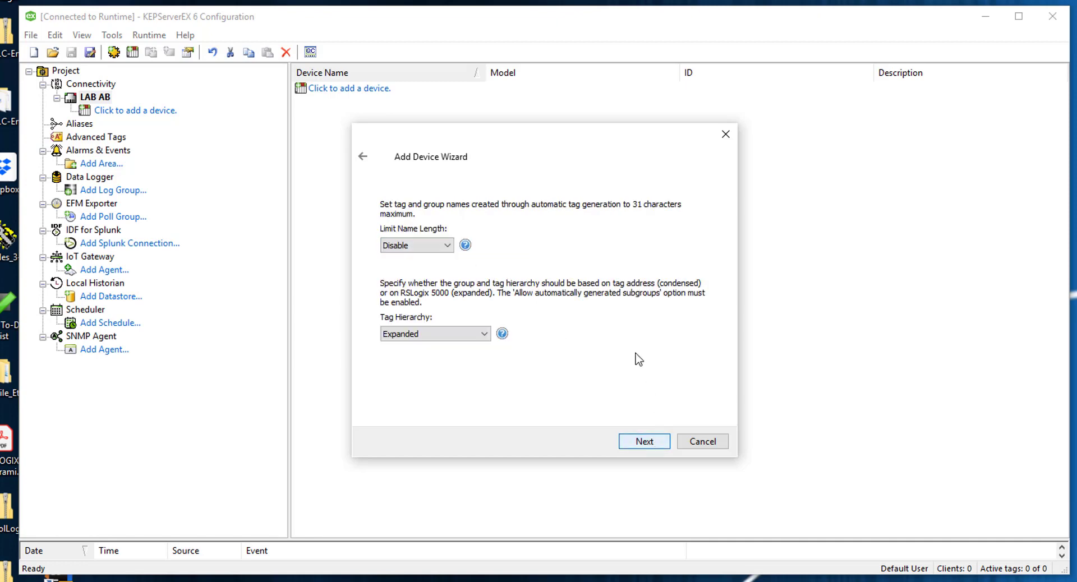
click(654, 442)
click(637, 442)
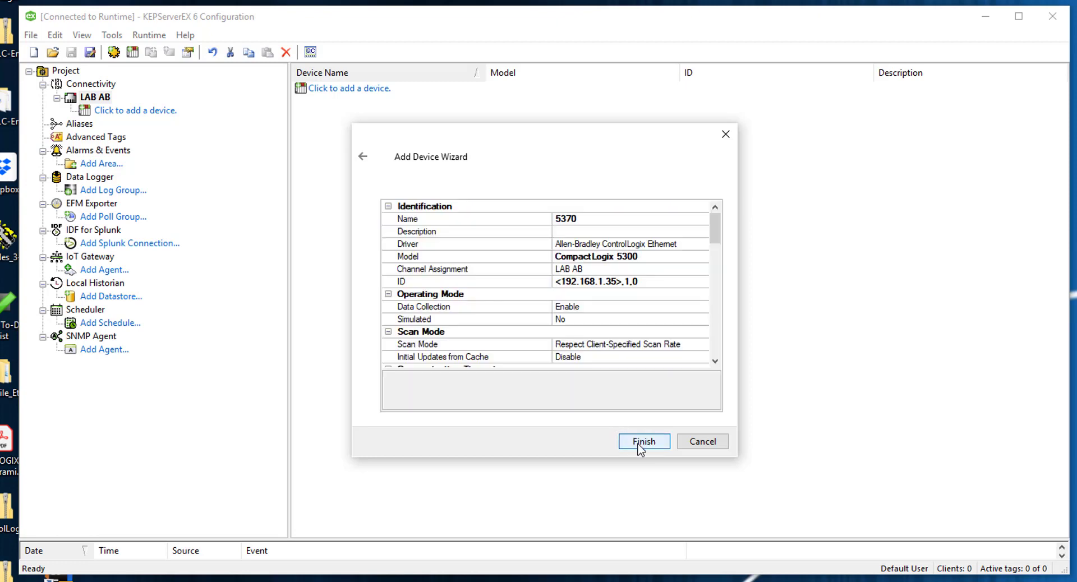
click(644, 443)
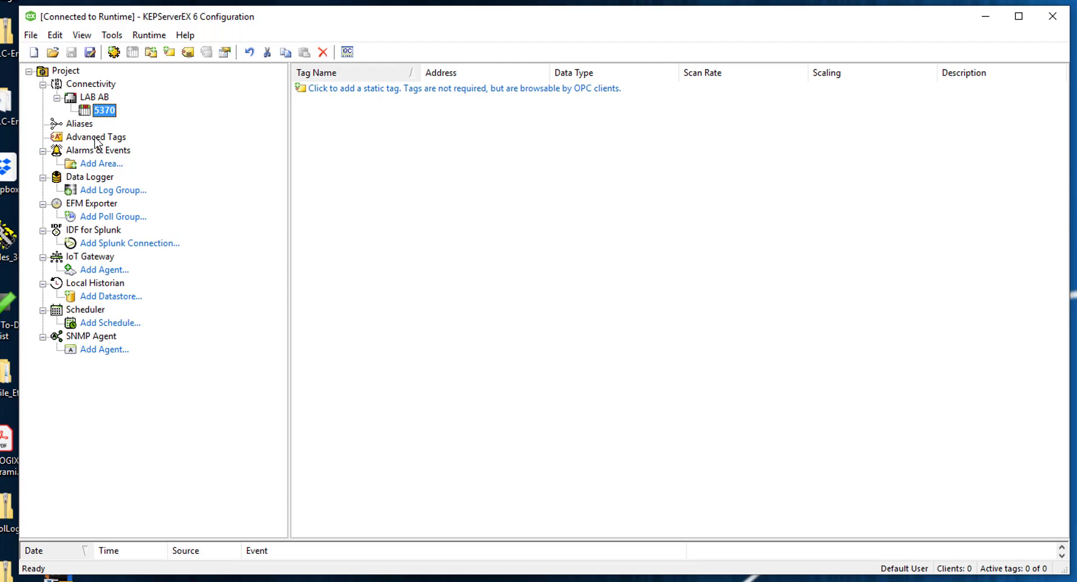
Inspect device 5370's Tag Generation properties and cancel without changes
right_click(85, 110)
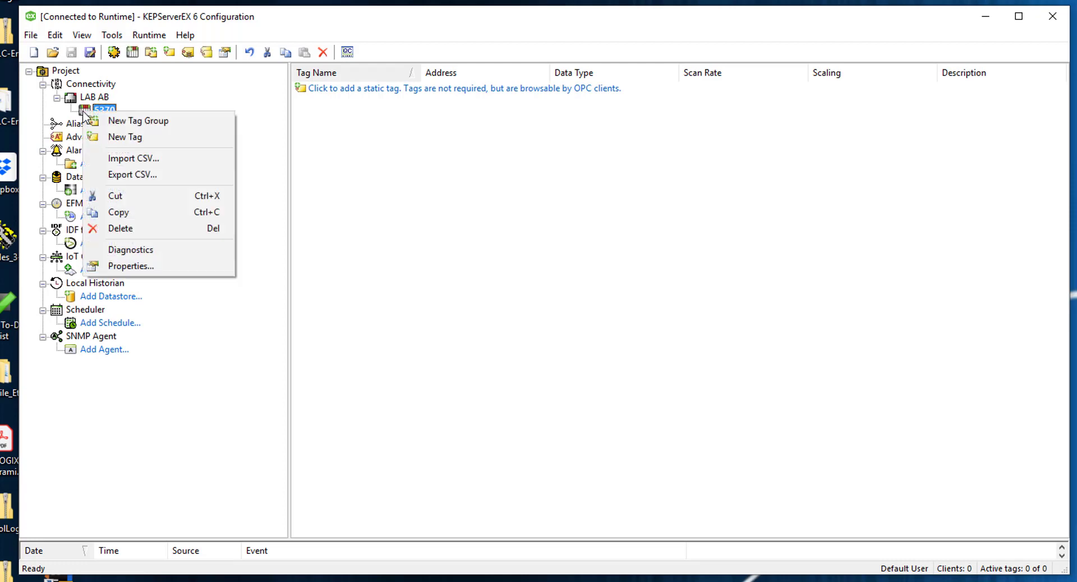
click(134, 266)
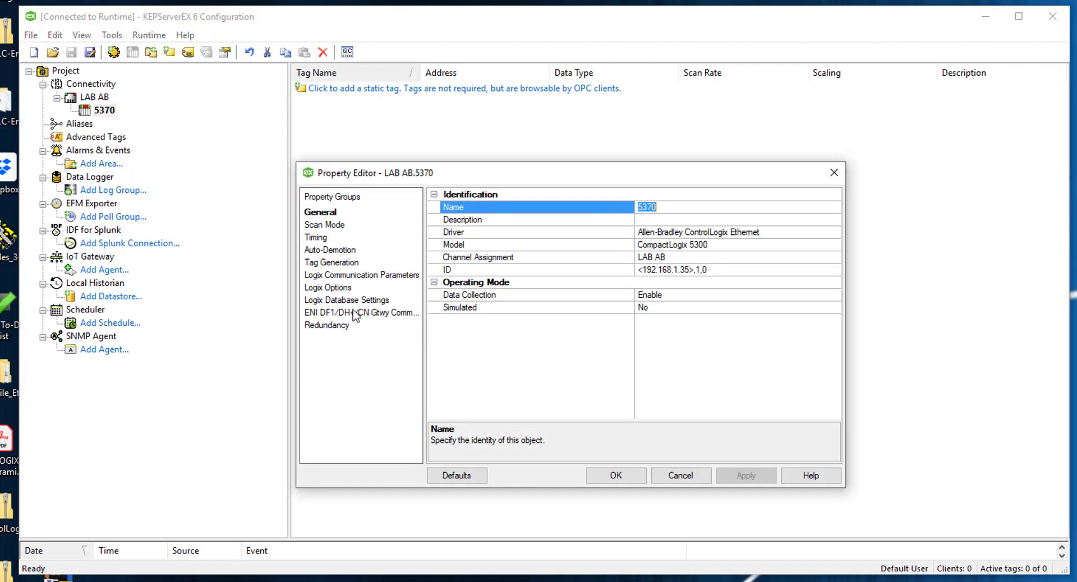
click(311, 263)
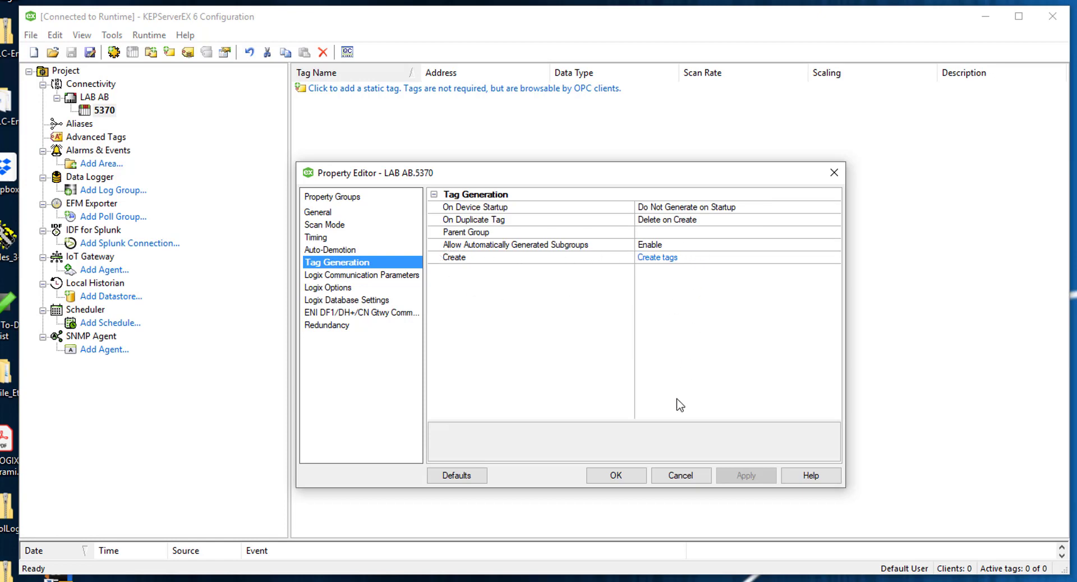
click(684, 479)
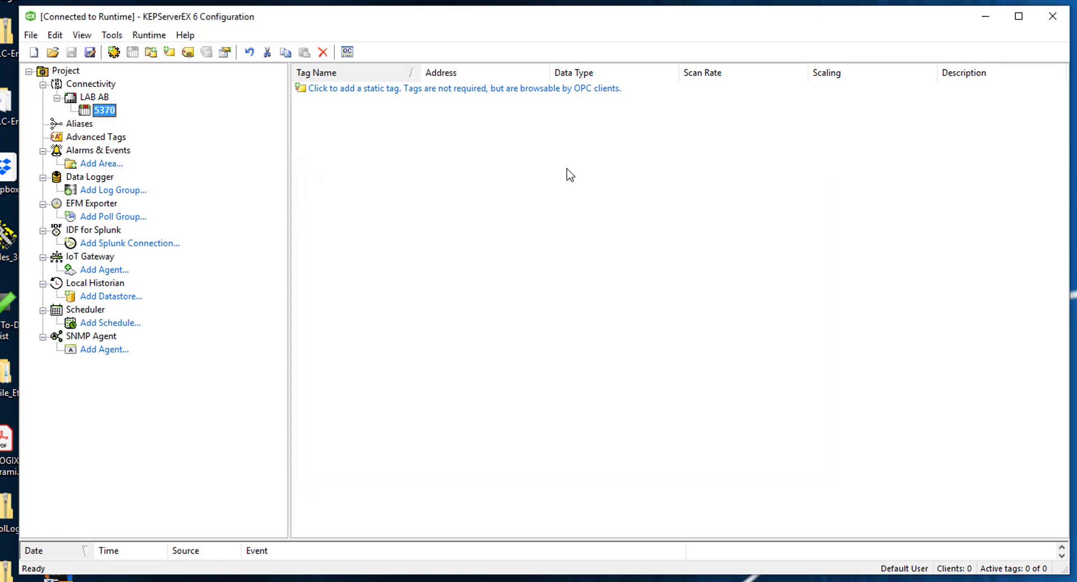
Disconnect KEPServerEX Configuration from the server runtime
click(149, 35)
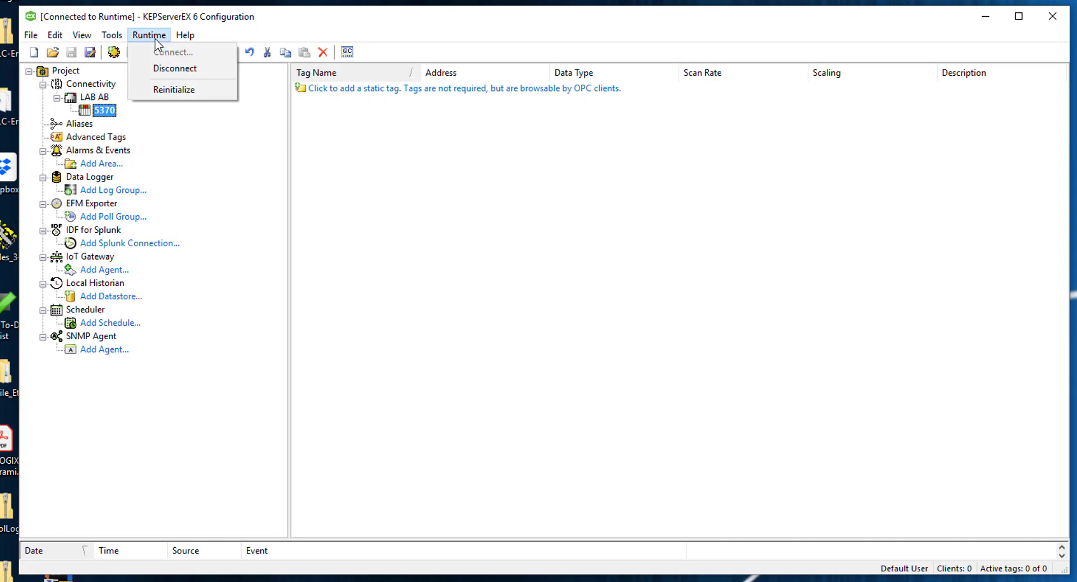
click(172, 74)
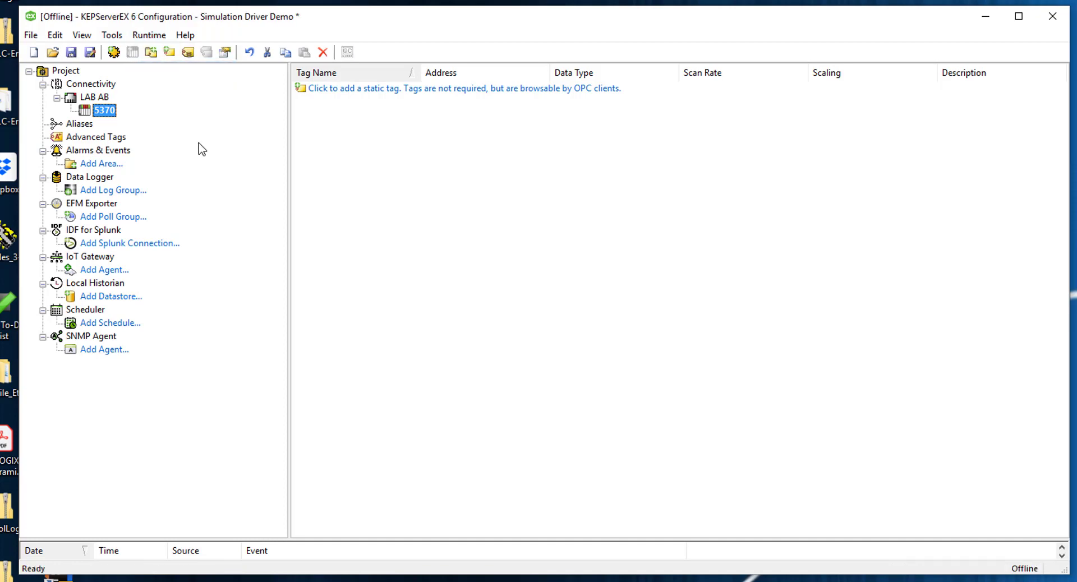
click(151, 37)
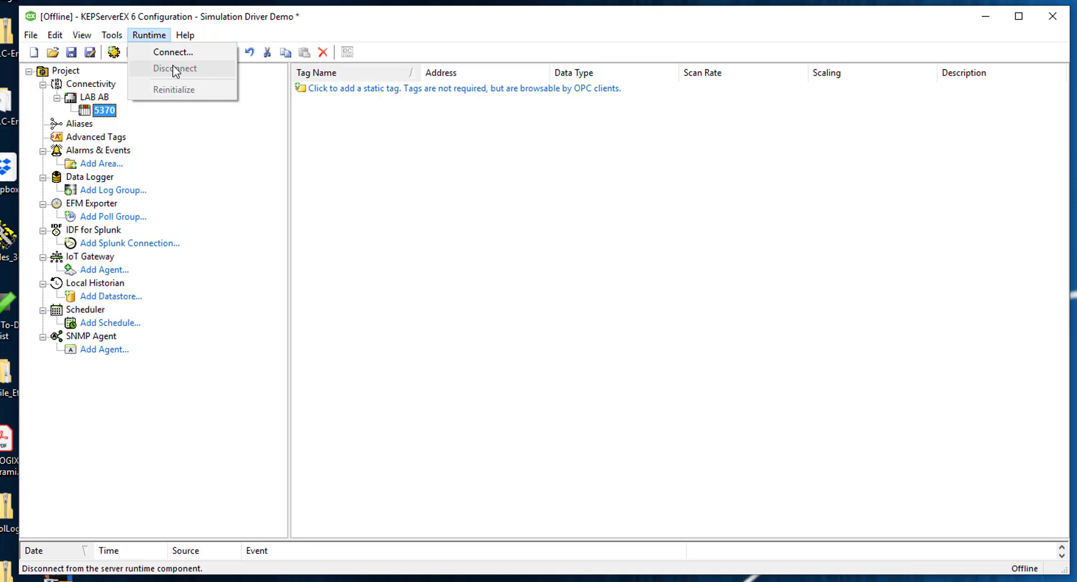
Check device 5370's Tag Generation properties while offline and cancel without changes
right_click(102, 112)
right_click(101, 112)
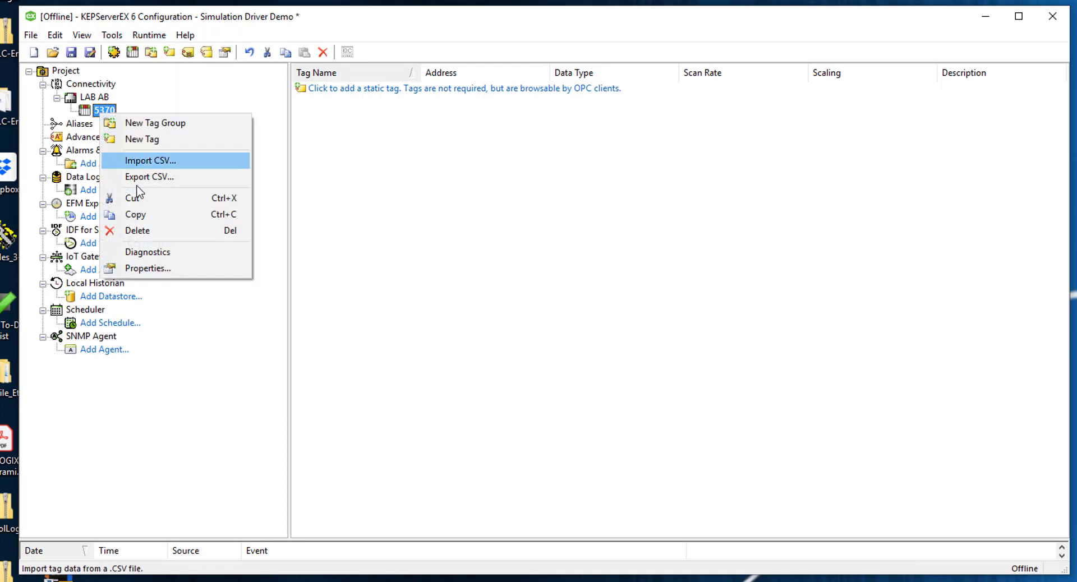
click(146, 268)
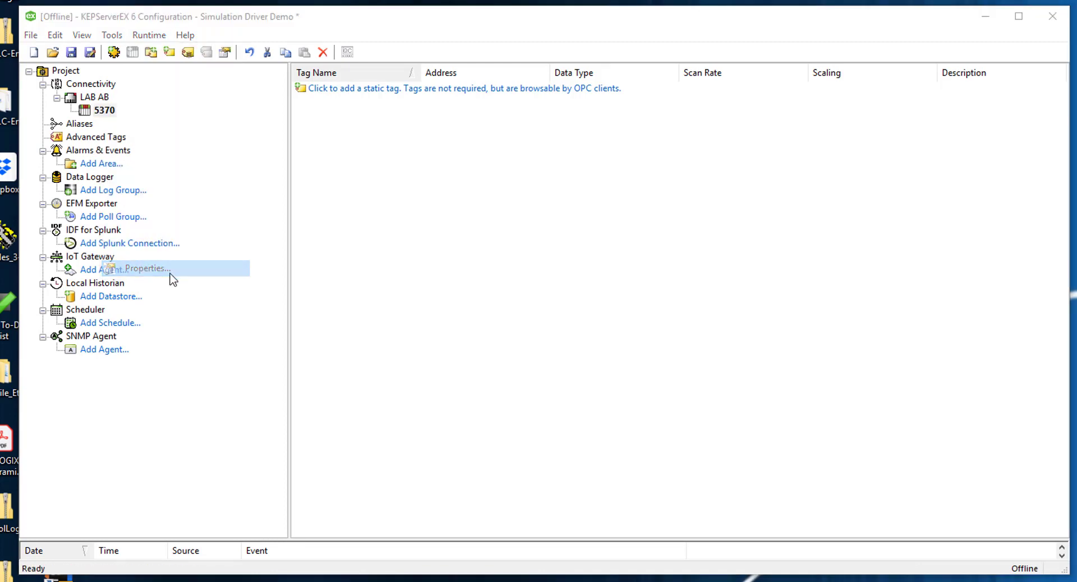
click(319, 263)
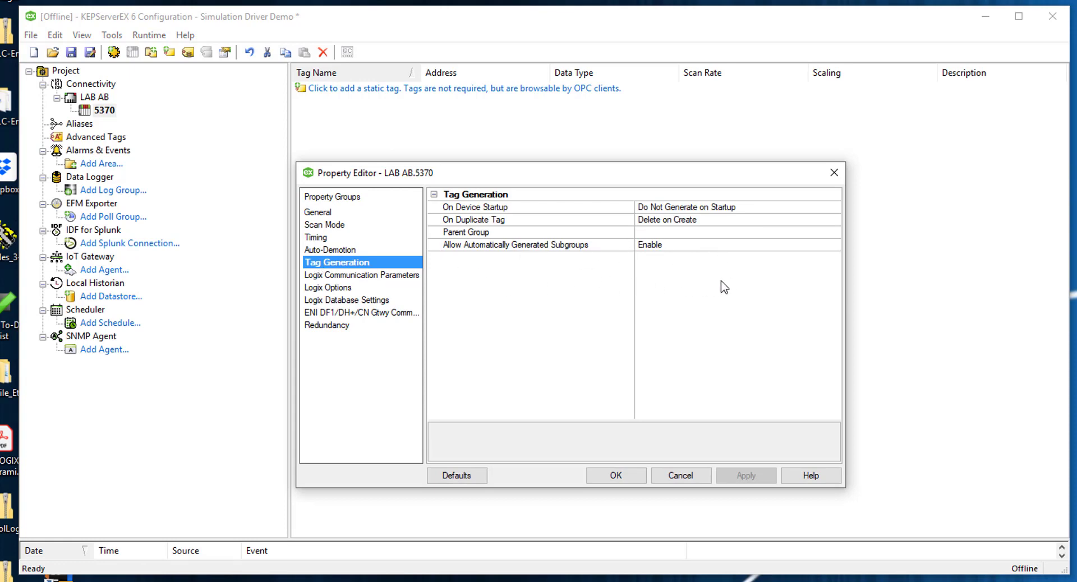
click(669, 481)
Reconnect to the runtime, updating it with the loaded project and declining to save changes
click(148, 35)
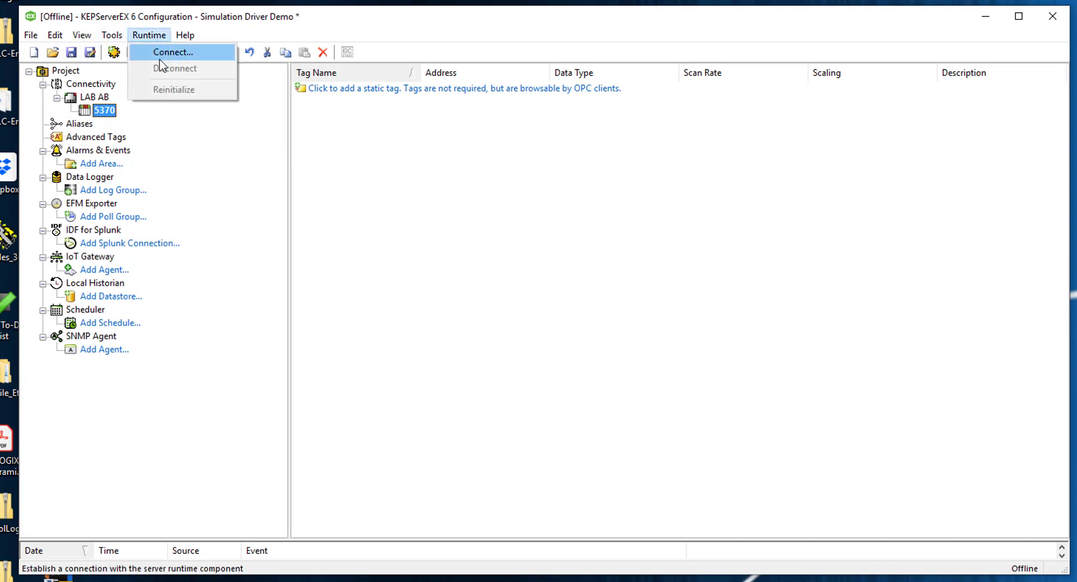
click(164, 52)
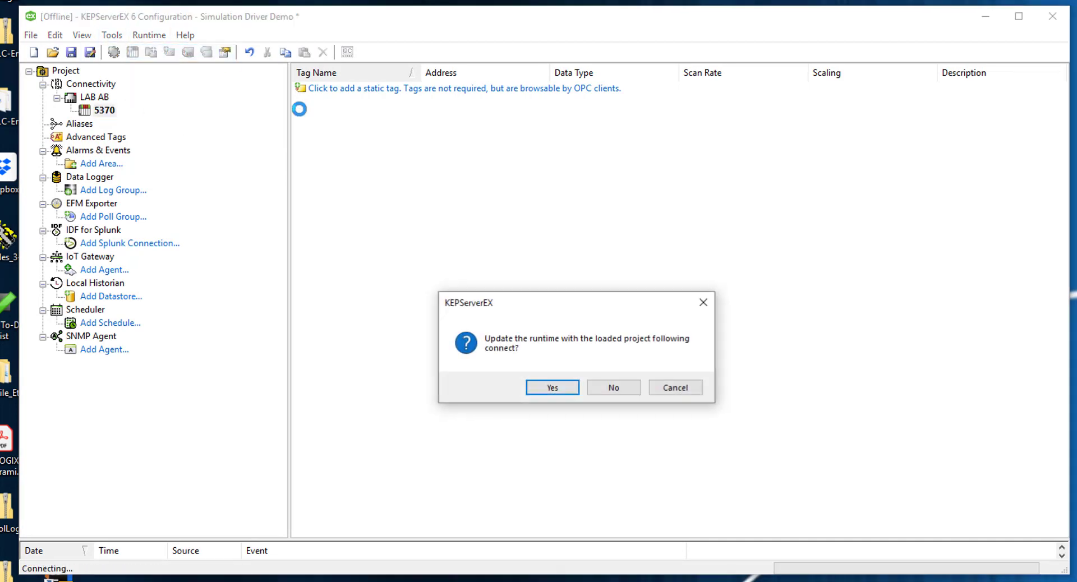
click(553, 386)
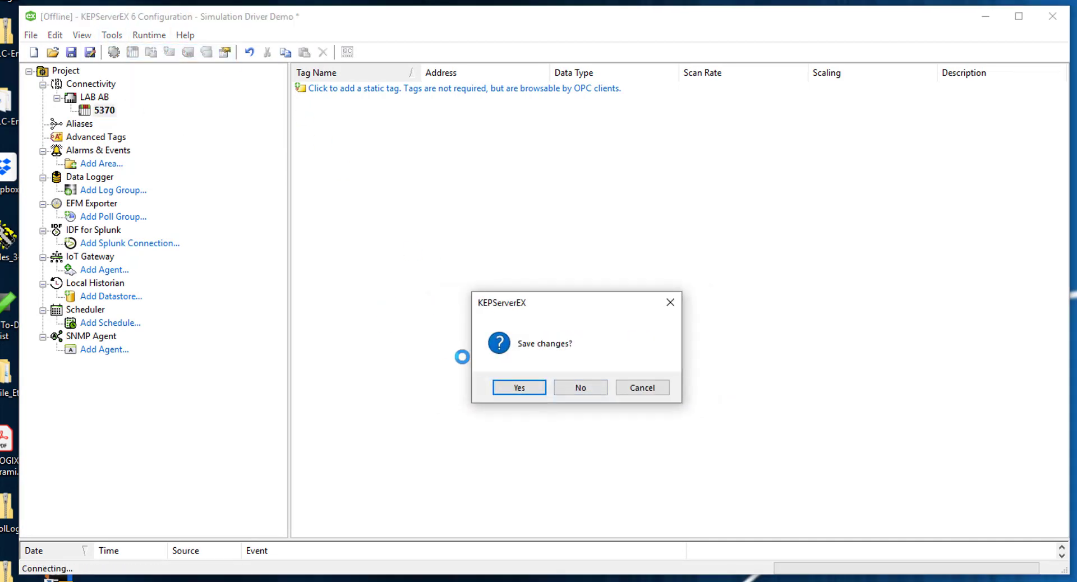
click(593, 391)
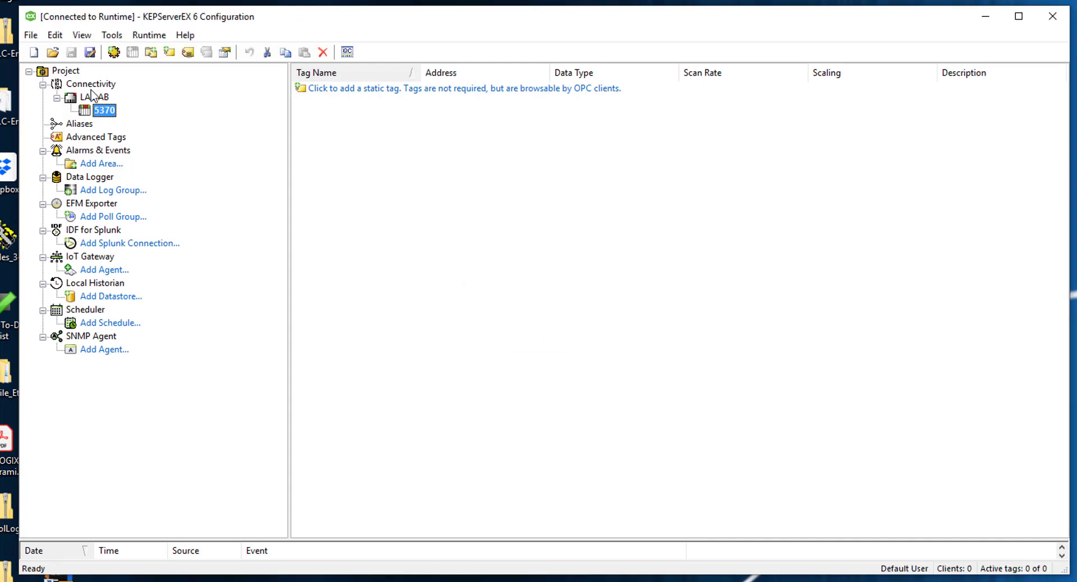
Create tags from the 5370 controller in its Tag Generation properties and confirm with OK
right_click(88, 117)
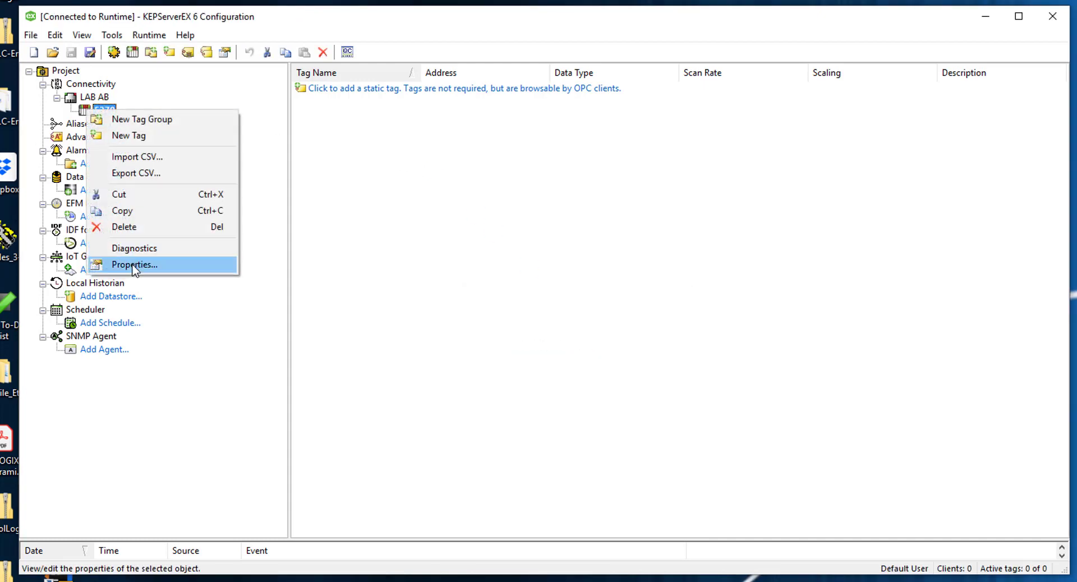
click(163, 265)
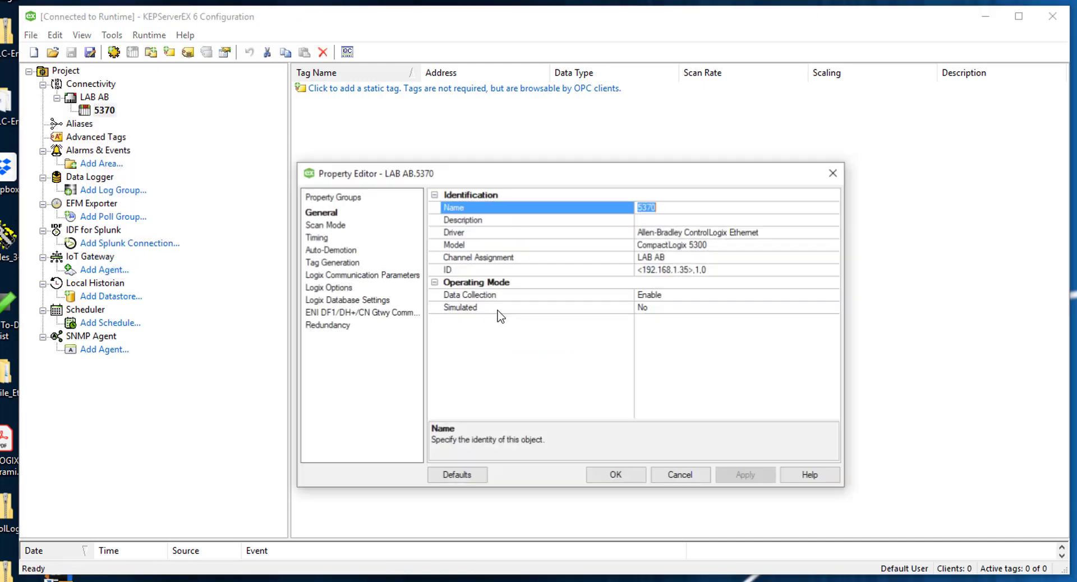
click(331, 262)
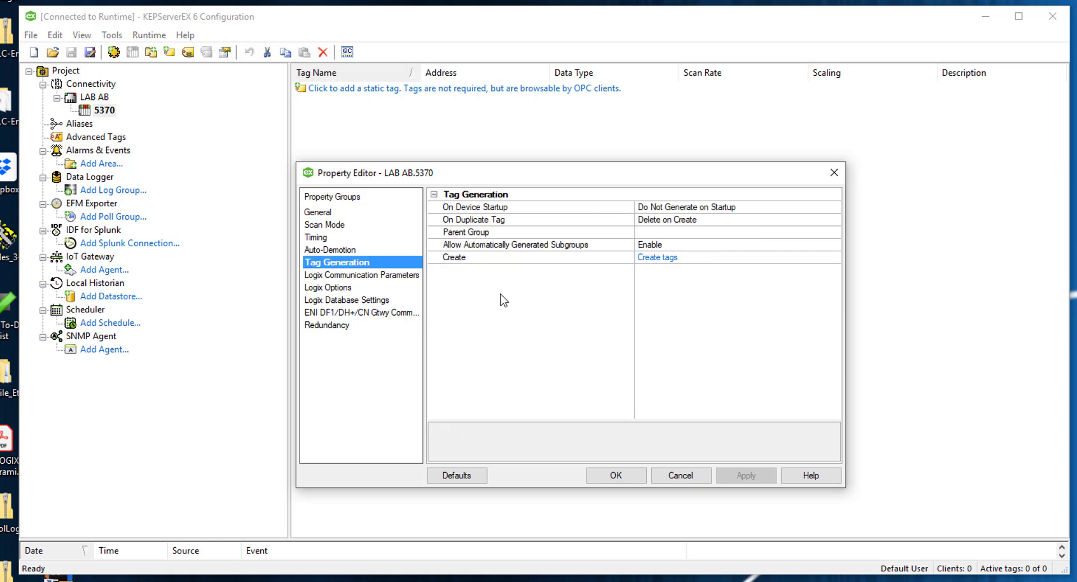
click(665, 258)
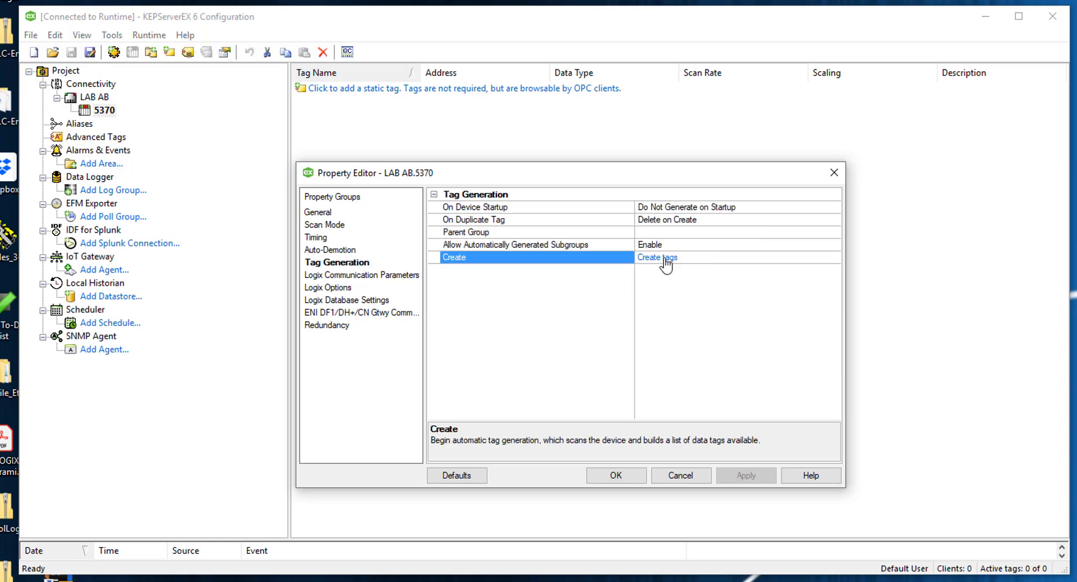
click(616, 476)
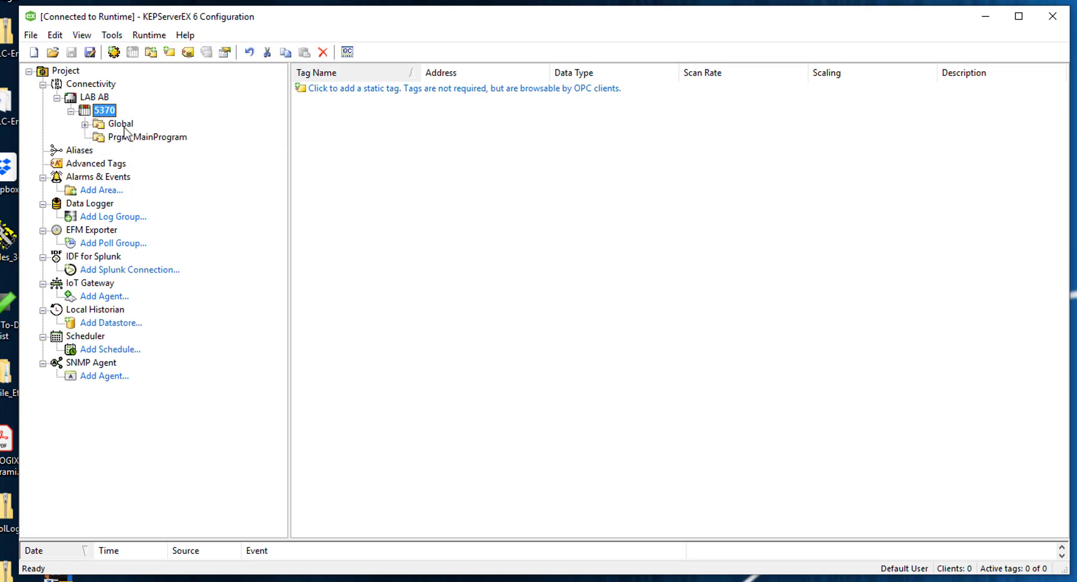
Open Prgm_MainProgram and expand Global to review the ScannerReadout and StringValueTag tags
click(128, 137)
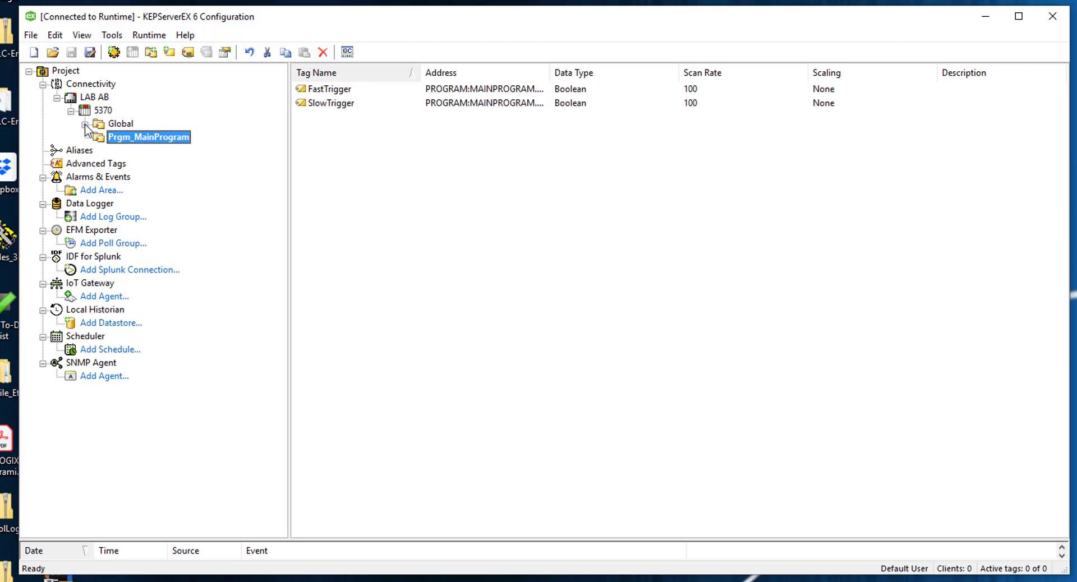
click(85, 124)
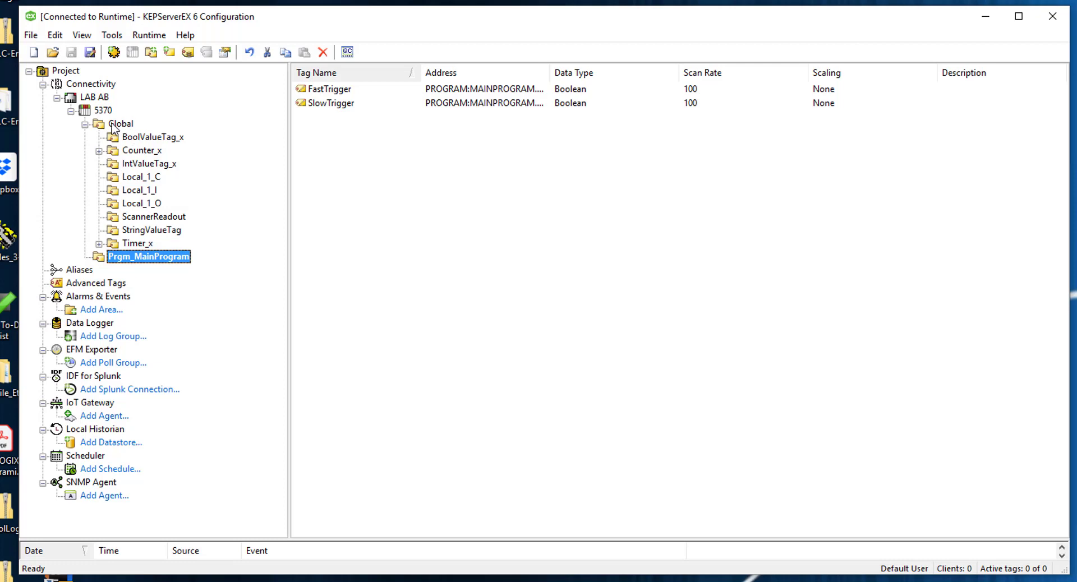
click(139, 217)
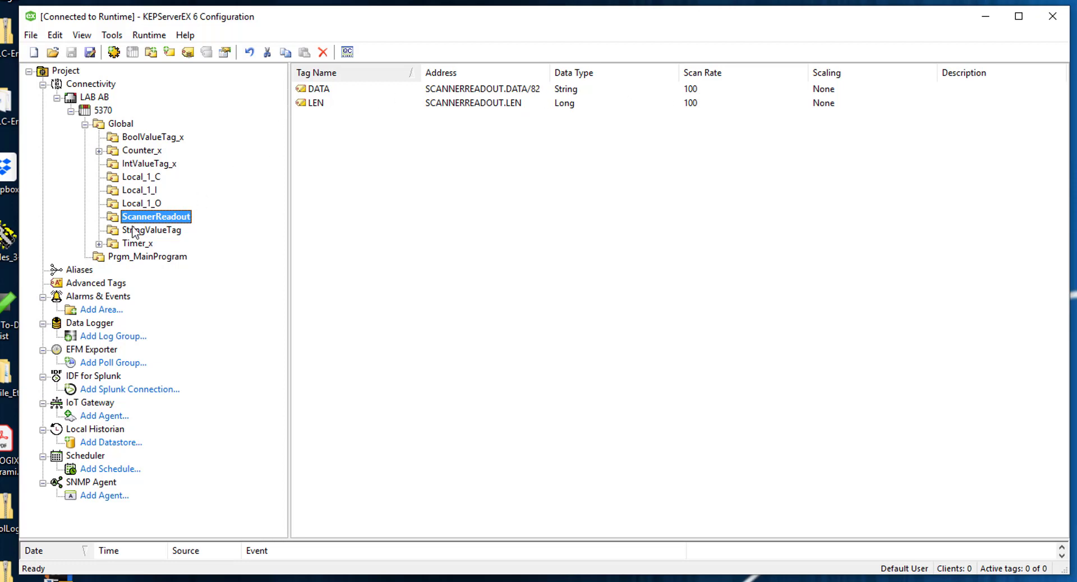
click(113, 231)
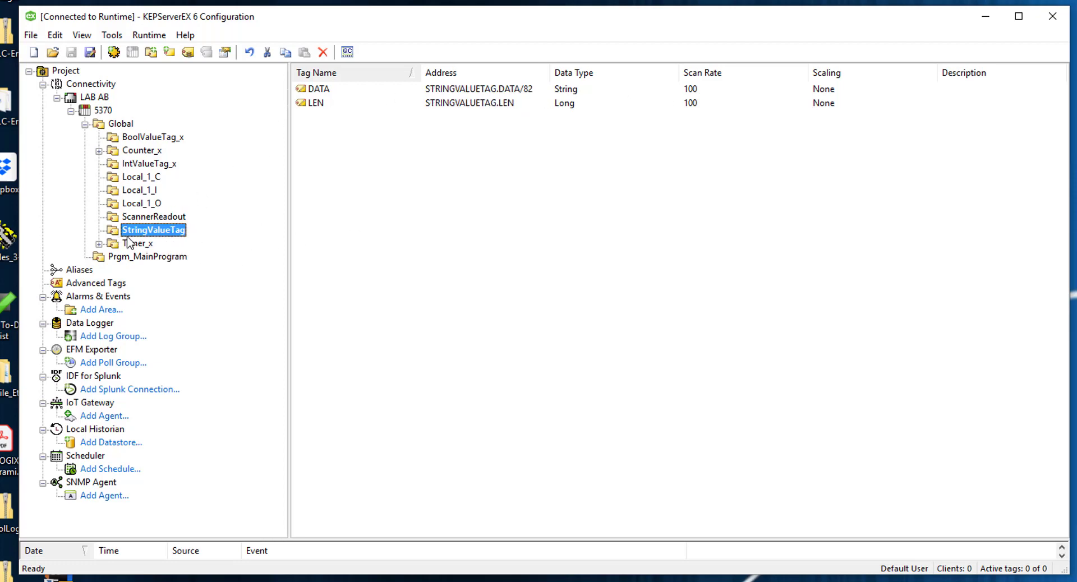
Expand the Counter_x group and browse the Counter_0 and Counter_1 tags
click(140, 150)
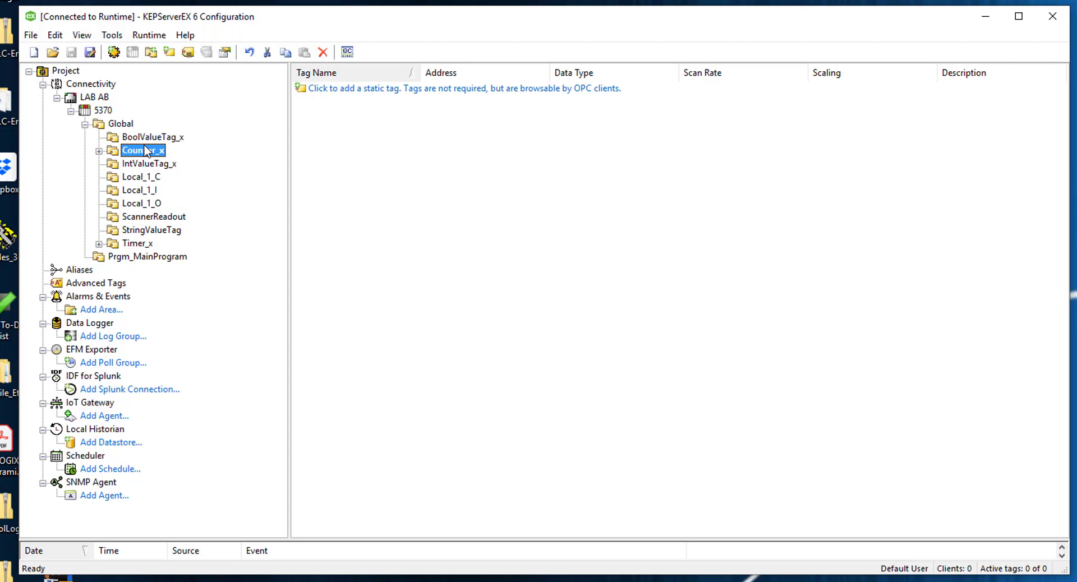
click(99, 151)
click(142, 177)
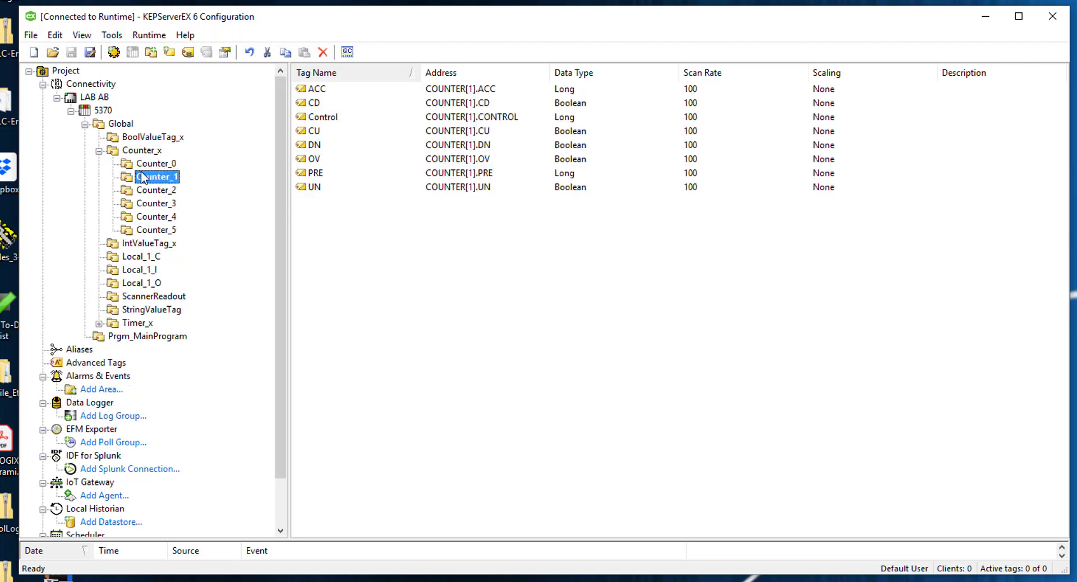
click(145, 166)
click(152, 150)
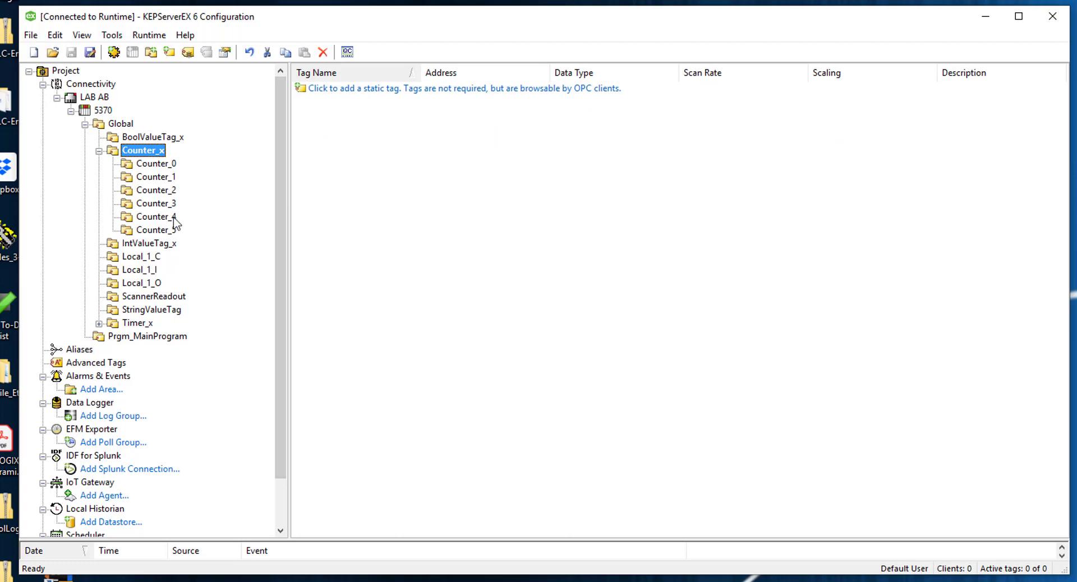
click(112, 35)
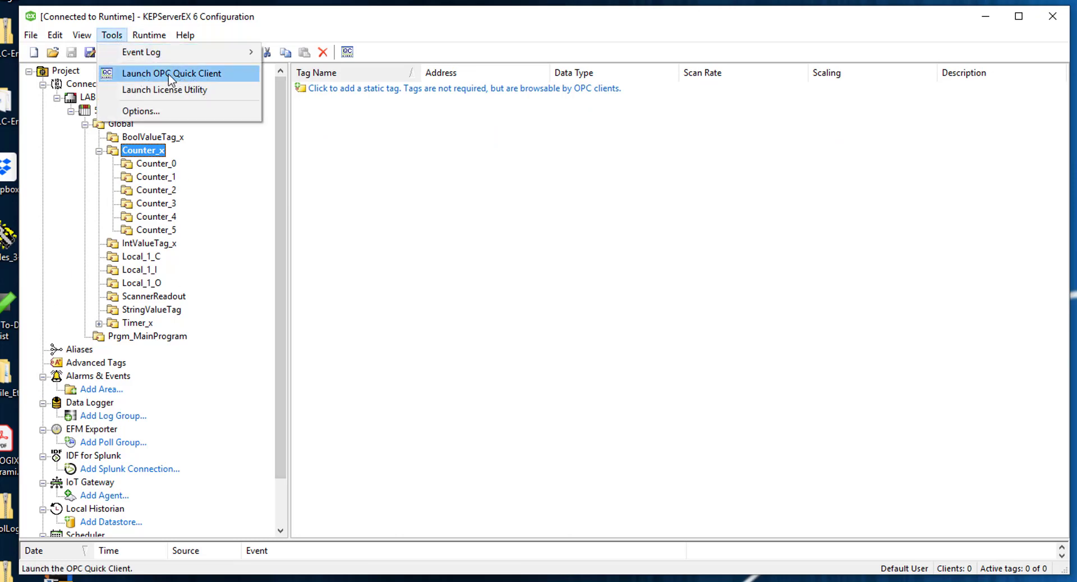
Launch OPC Quick Client from the QC icon, maximize it, and view LAB AB._System items
click(337, 136)
click(353, 54)
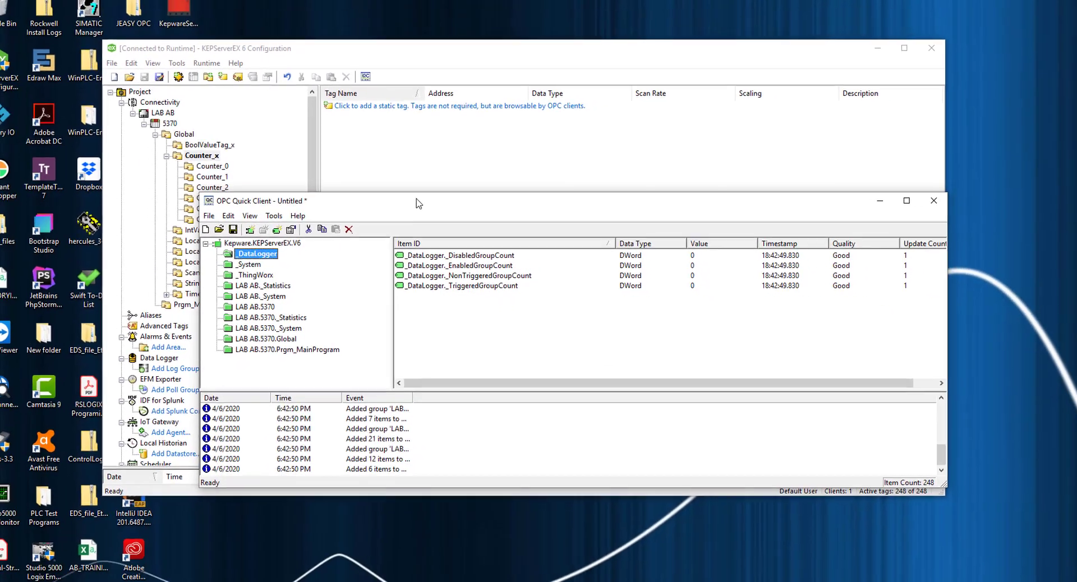
drag(412, 208, 363, 111)
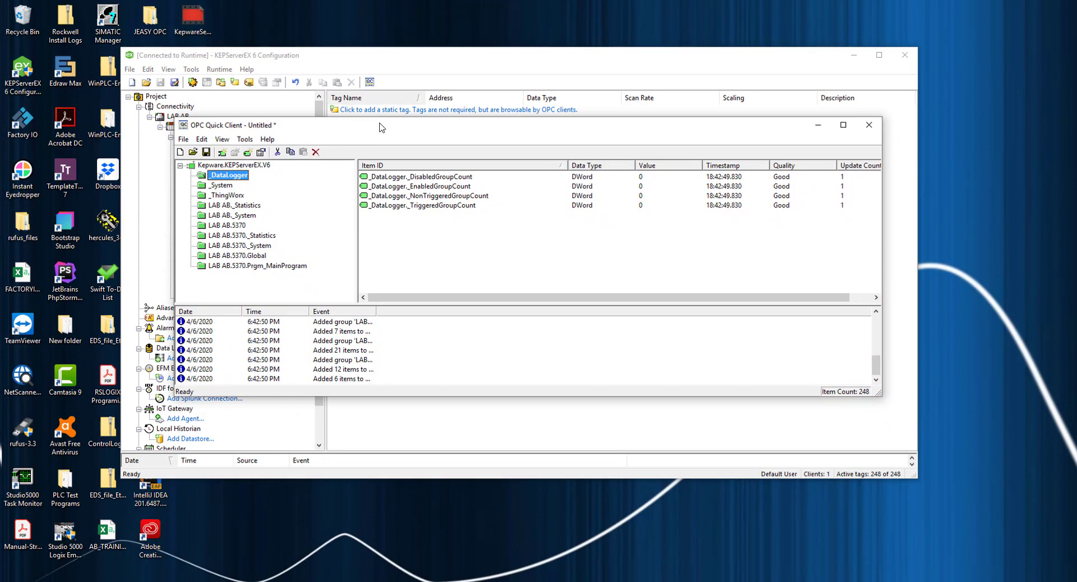
click(840, 128)
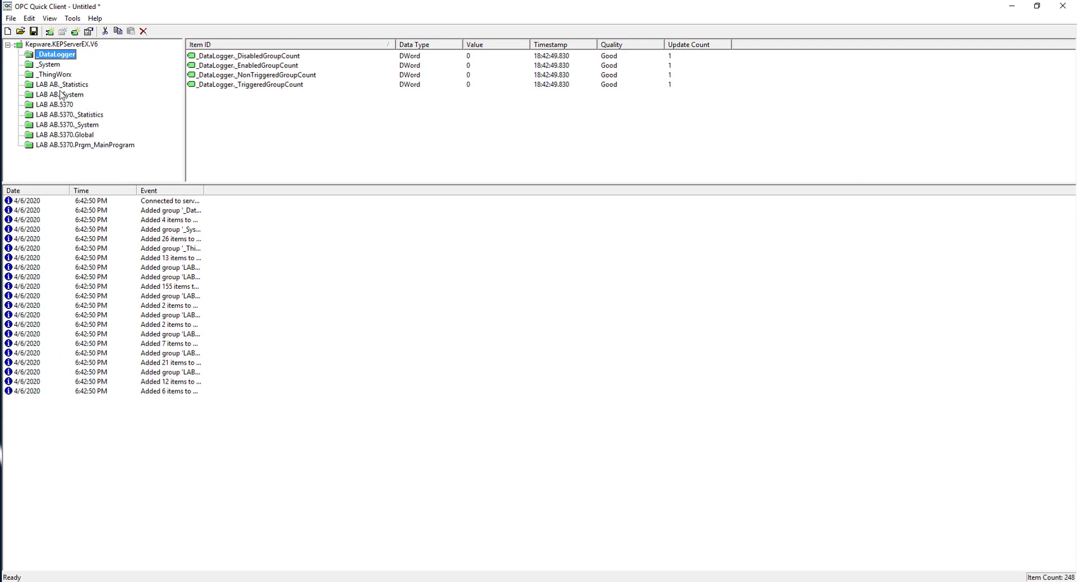
click(62, 95)
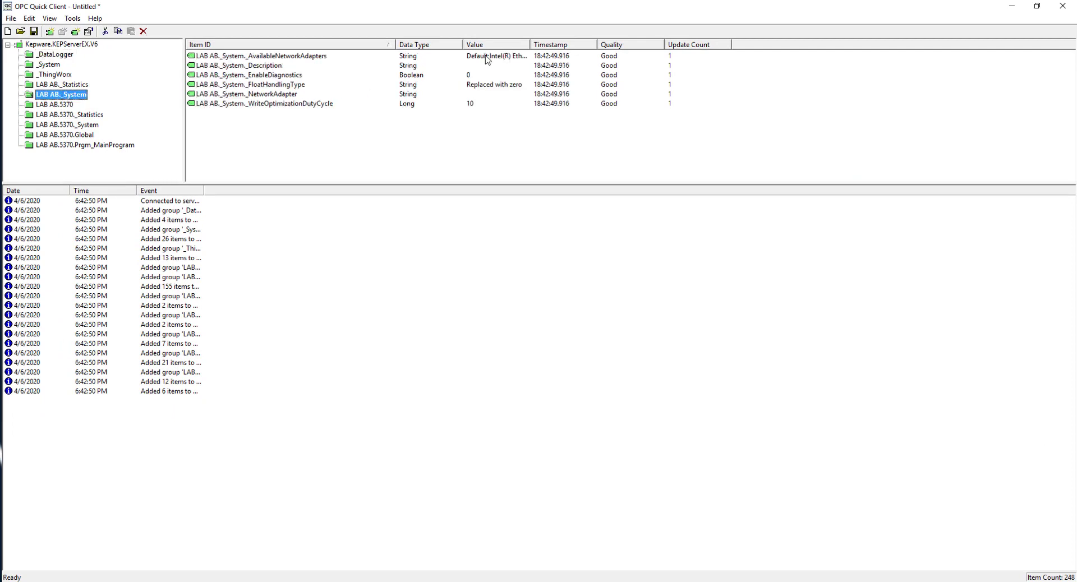
Browse the LAB AB.5370 groups and enlarge the item list to show live Global tag values
click(47, 106)
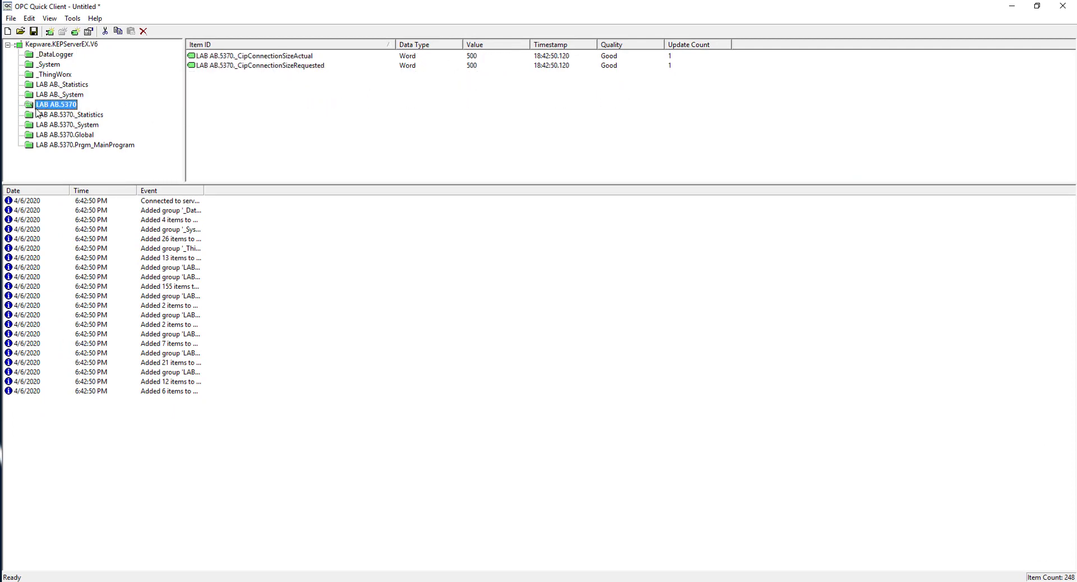
click(66, 125)
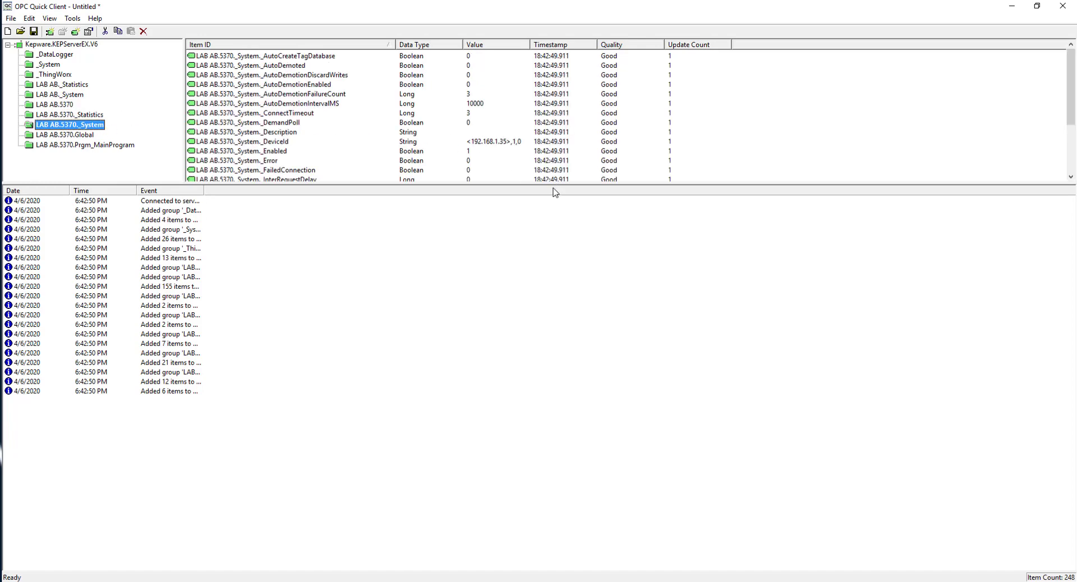
drag(554, 189, 540, 489)
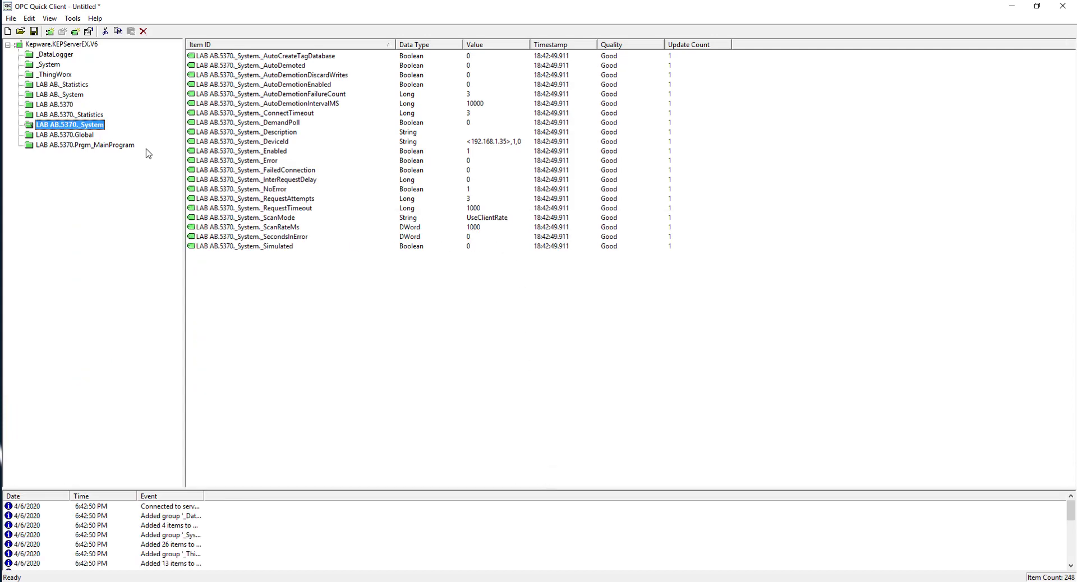
click(55, 135)
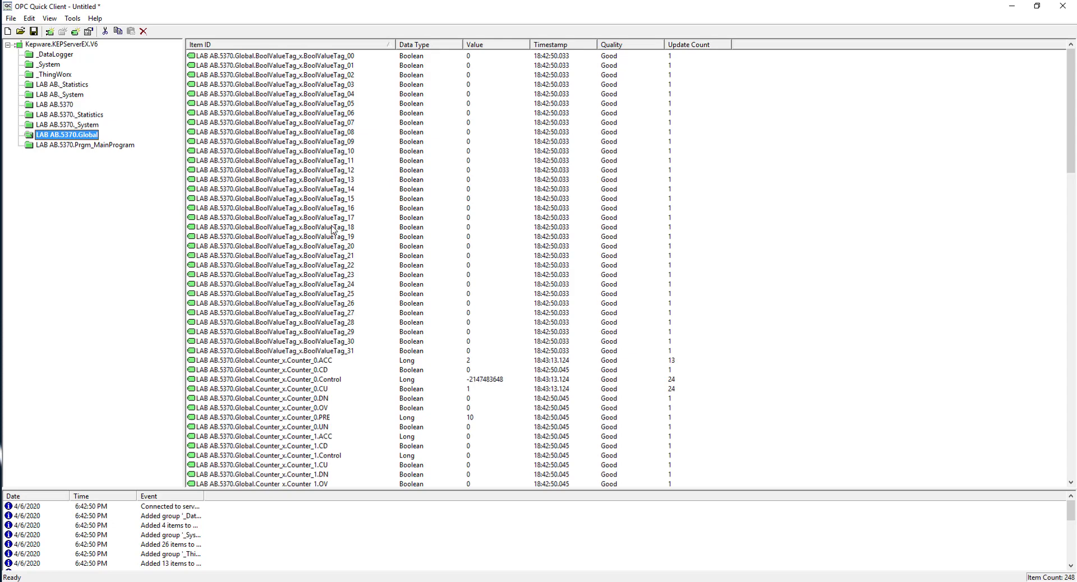
Select Counter_0.ACC to watch its value update, then switch to Logix Designer
scroll(333, 229, down, 4)
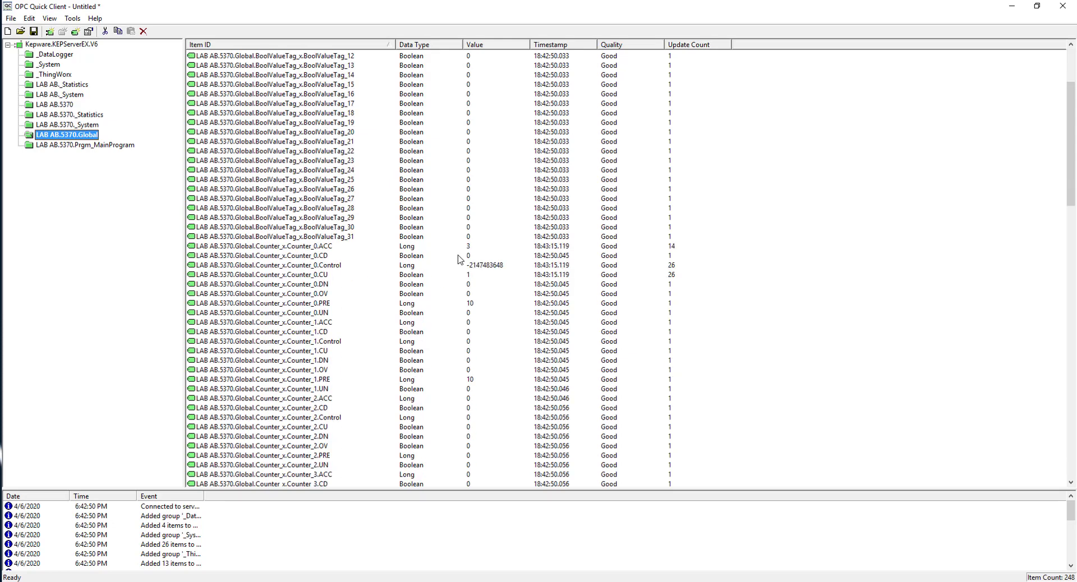
scroll(480, 314, down, 9)
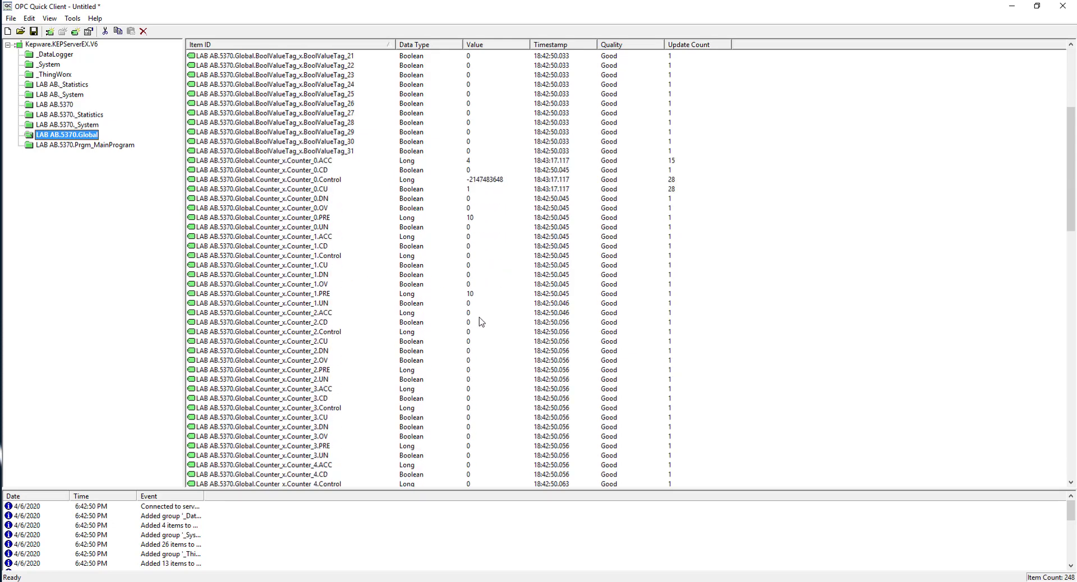
scroll(480, 308, down, 5)
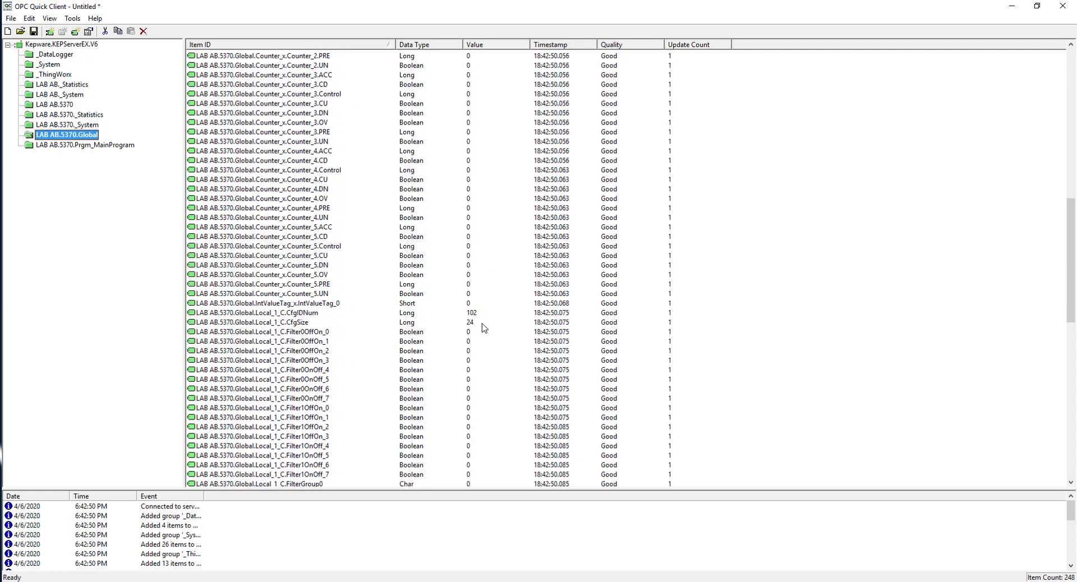
scroll(482, 325, down, 18)
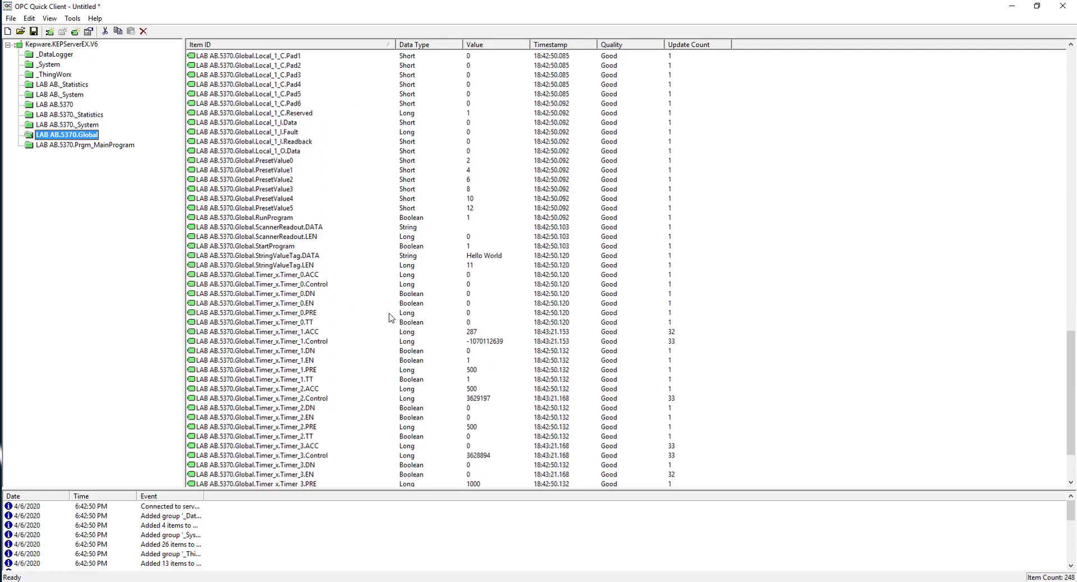
scroll(459, 334, down, 3)
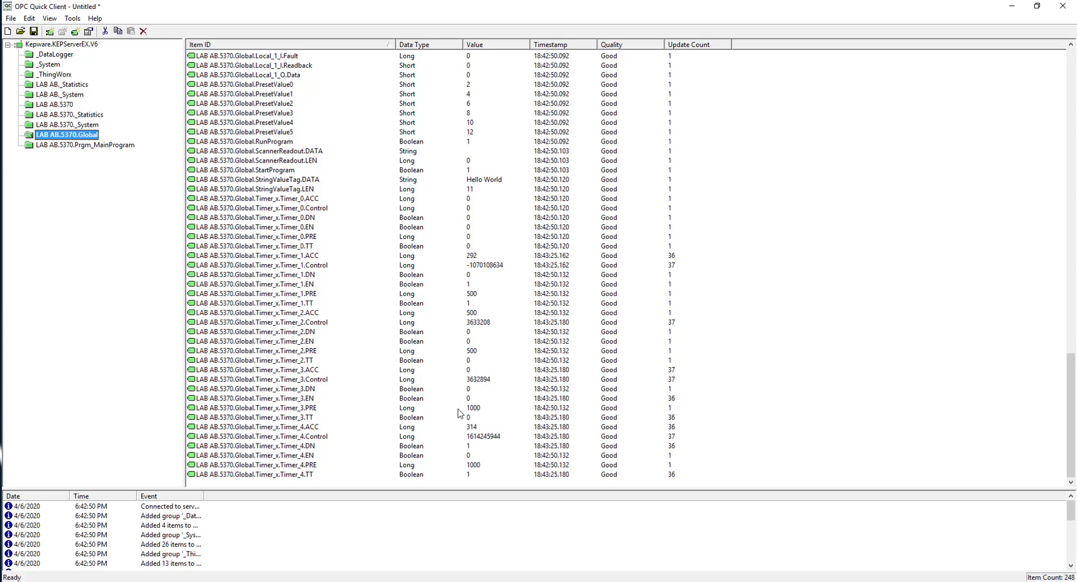
scroll(458, 413, up, 20)
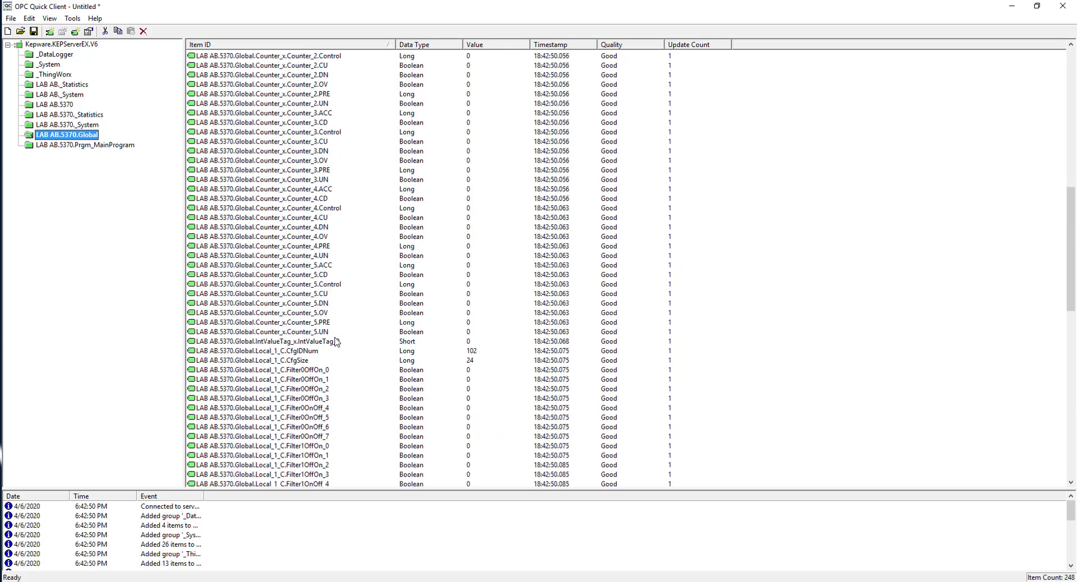
scroll(337, 331, up, 6)
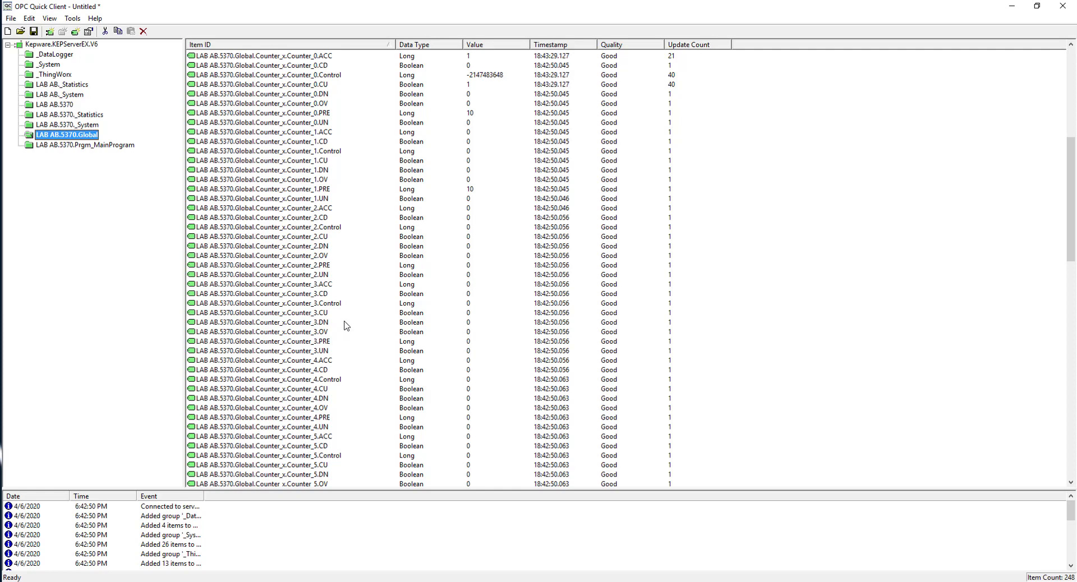
scroll(346, 325, up, 2)
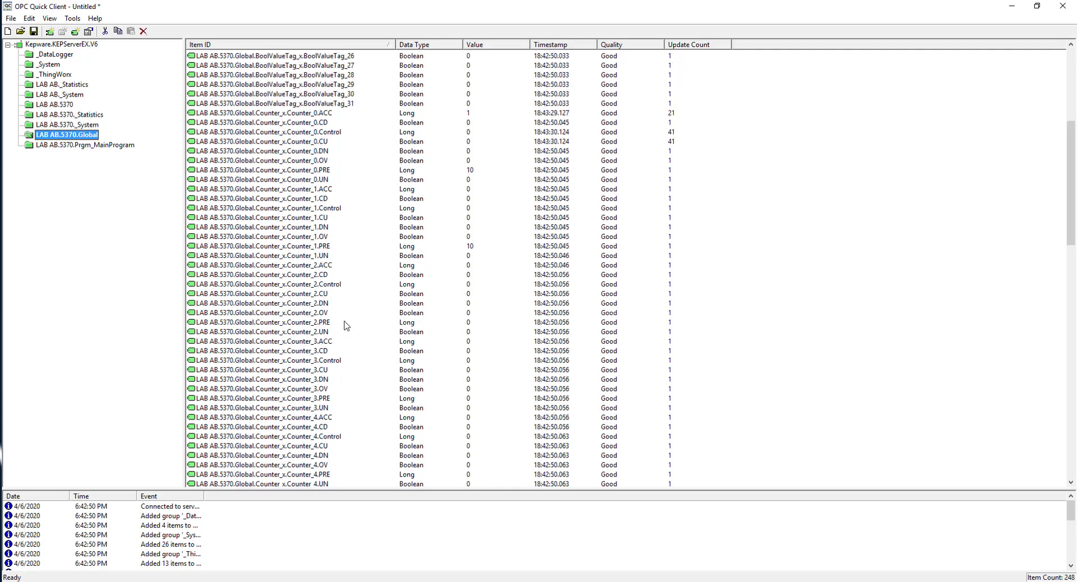
click(329, 114)
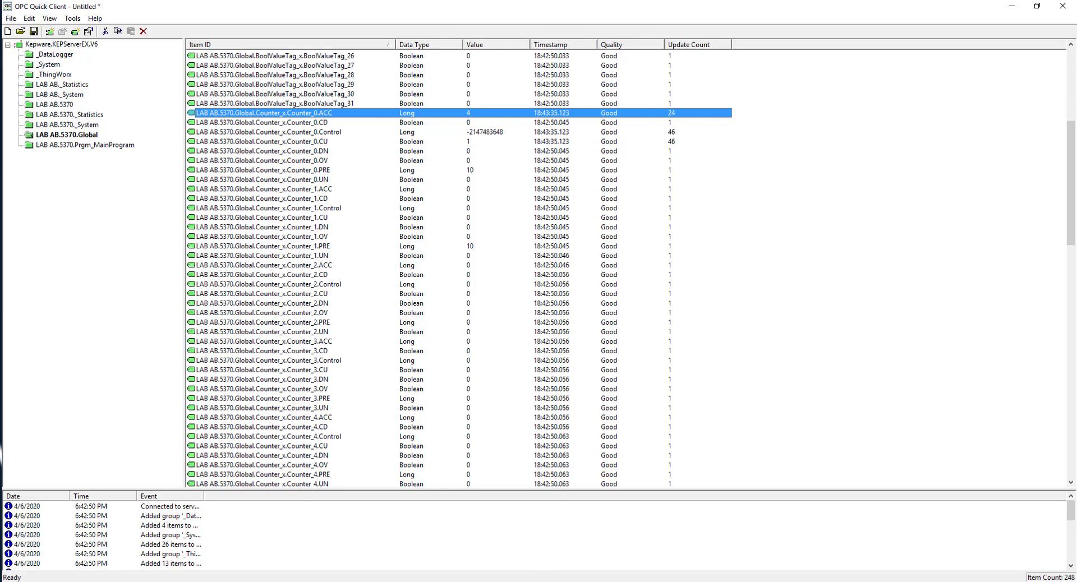
key(alt+Tab)
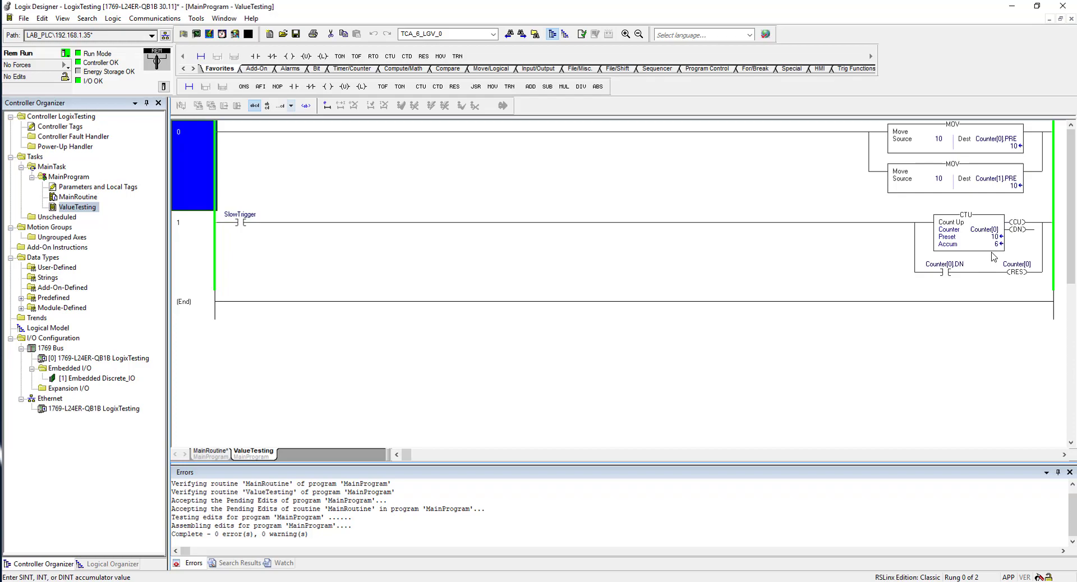
Restore the Logix Designer window and move it up and right over the client
double_click(842, 11)
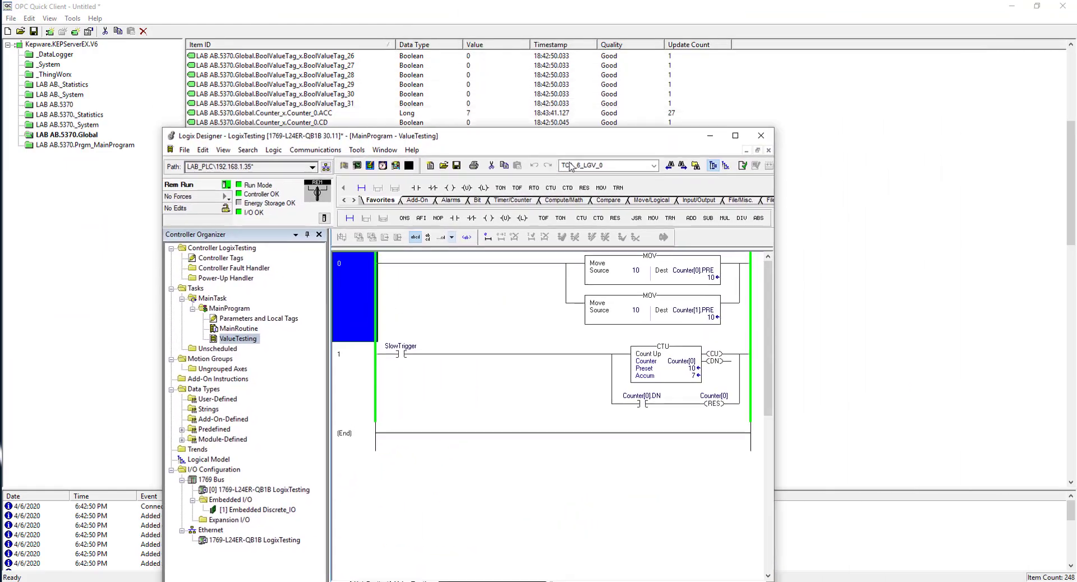
mouse_move(531, 138)
mouse_down()
mouse_move(636, 204)
mouse_move(684, 213)
mouse_move(512, 117)
mouse_move(512, 129)
mouse_up()
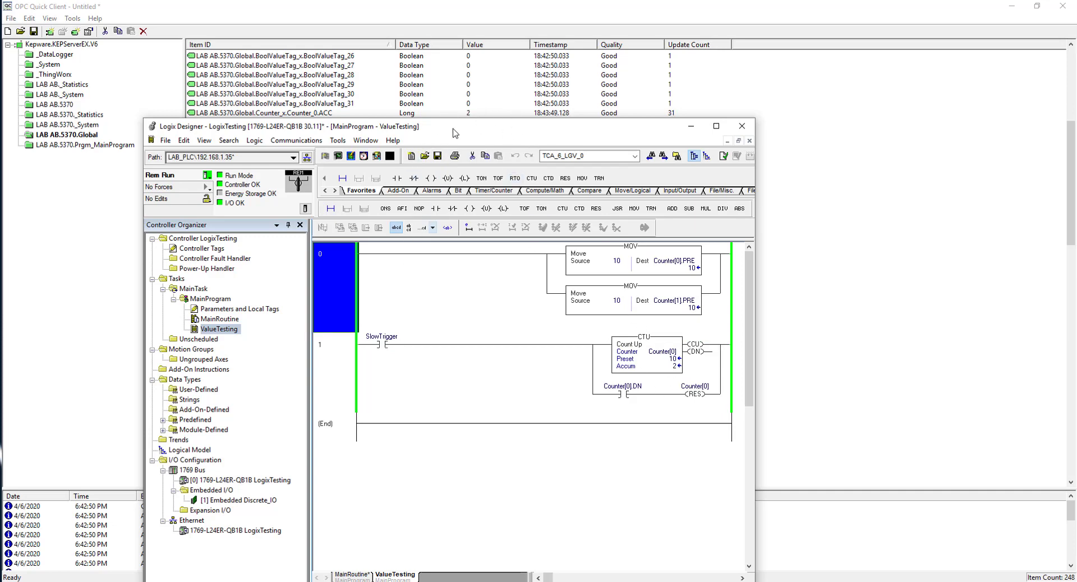
drag(450, 129, 487, 83)
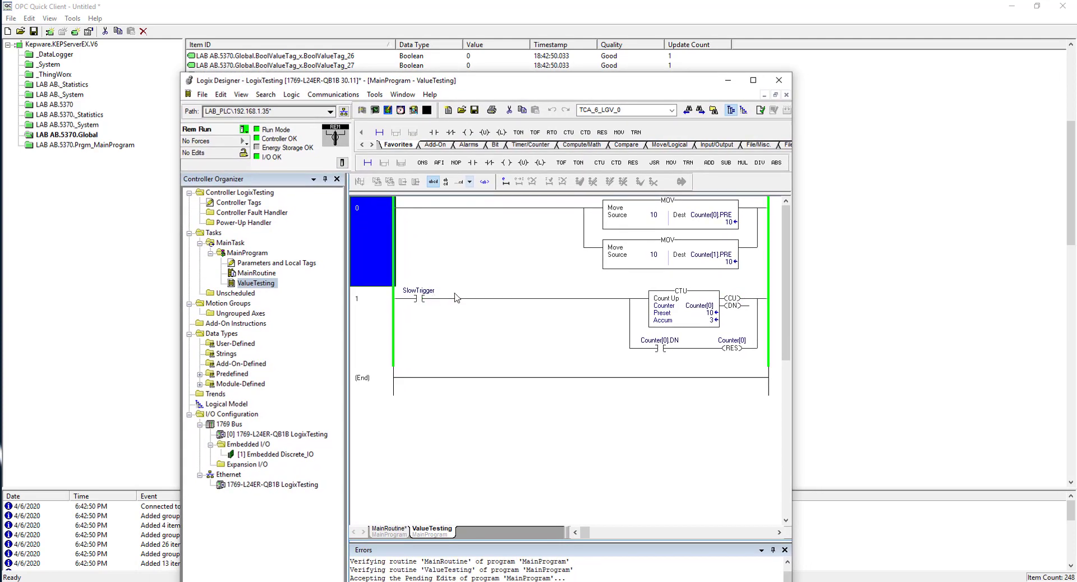
Review the MainRoutine timer rungs and the ValueTesting routine, then minimize Logix Designer
click(243, 275)
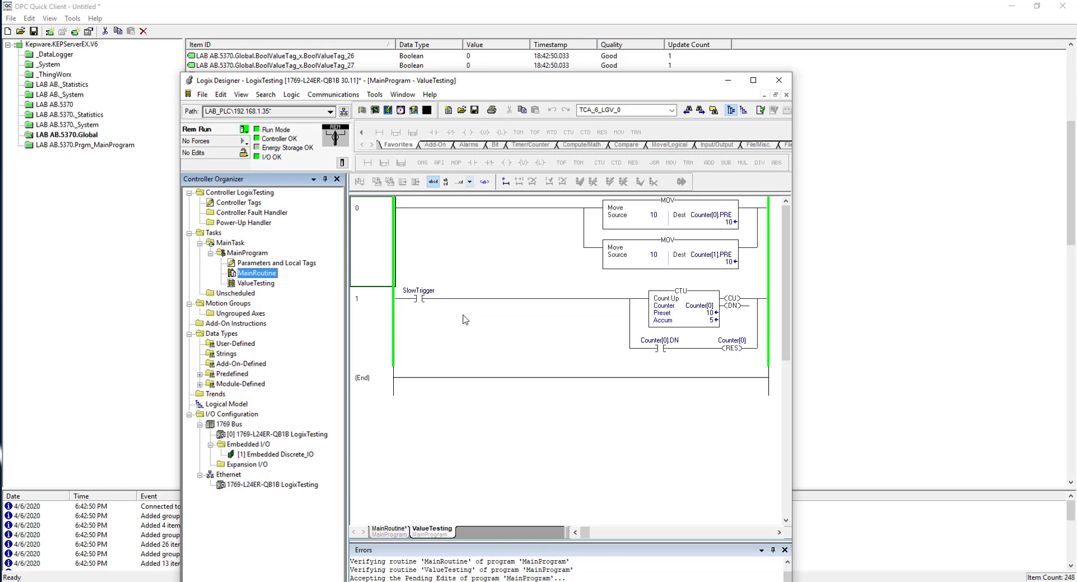
click(512, 251)
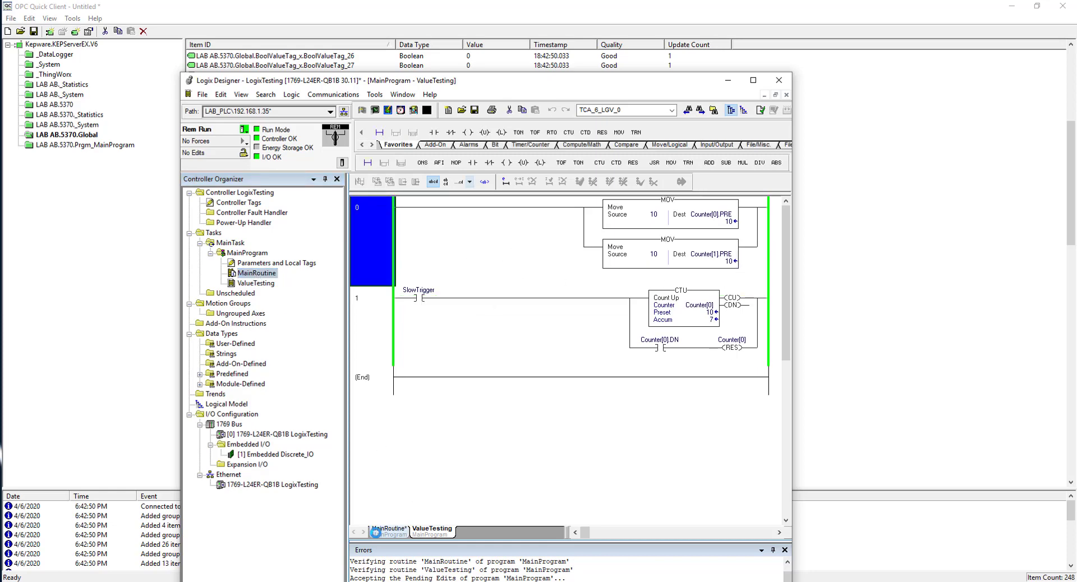
click(380, 531)
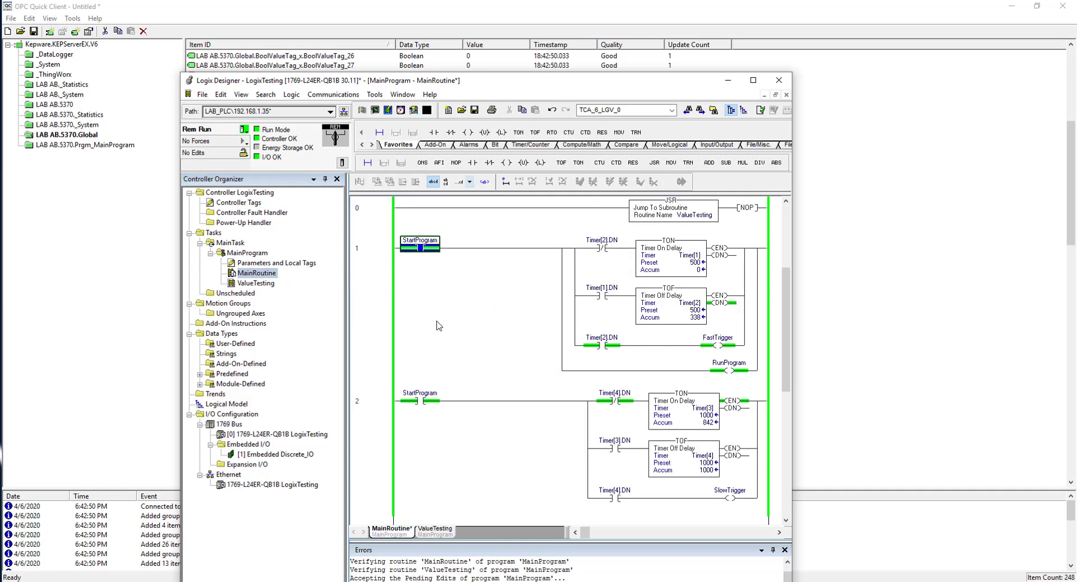
click(246, 283)
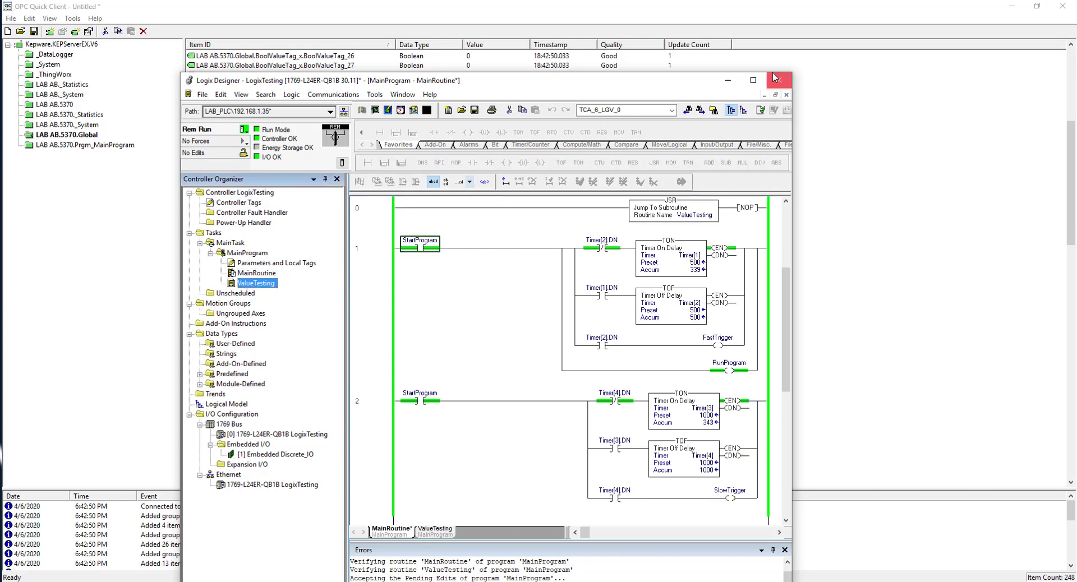
click(726, 83)
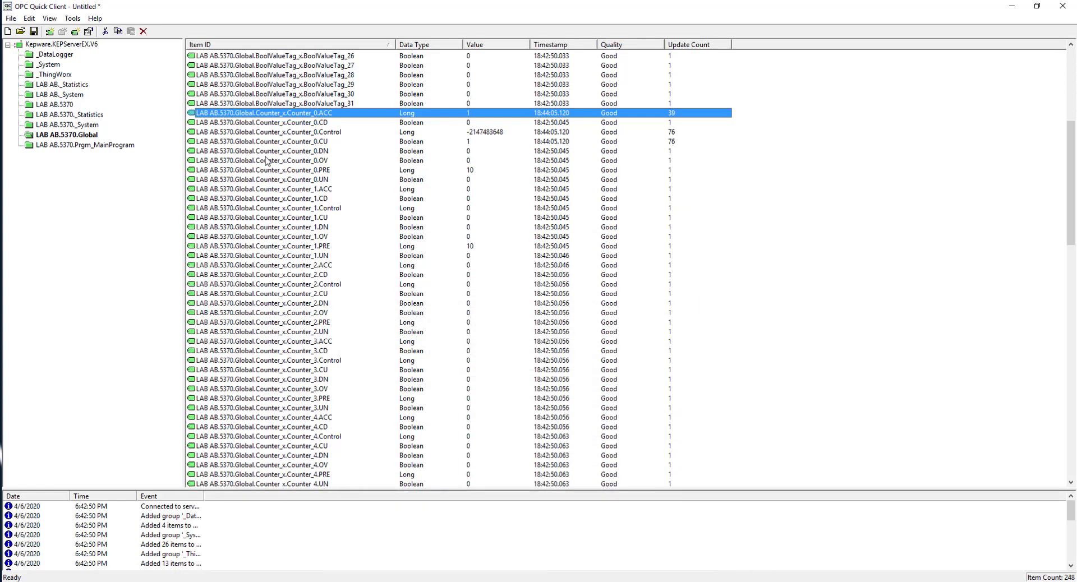
Scroll the OPC Quick Client item list down to the StartProgram tag and select it
scroll(374, 225, up, 9)
scroll(377, 227, down, 6)
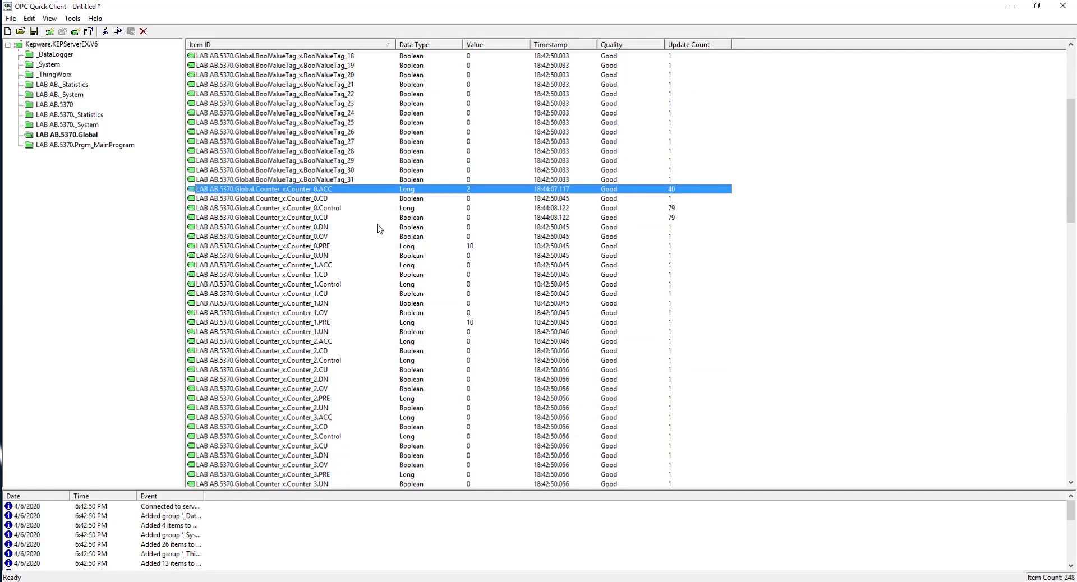
scroll(377, 227, down, 13)
scroll(248, 315, down, 5)
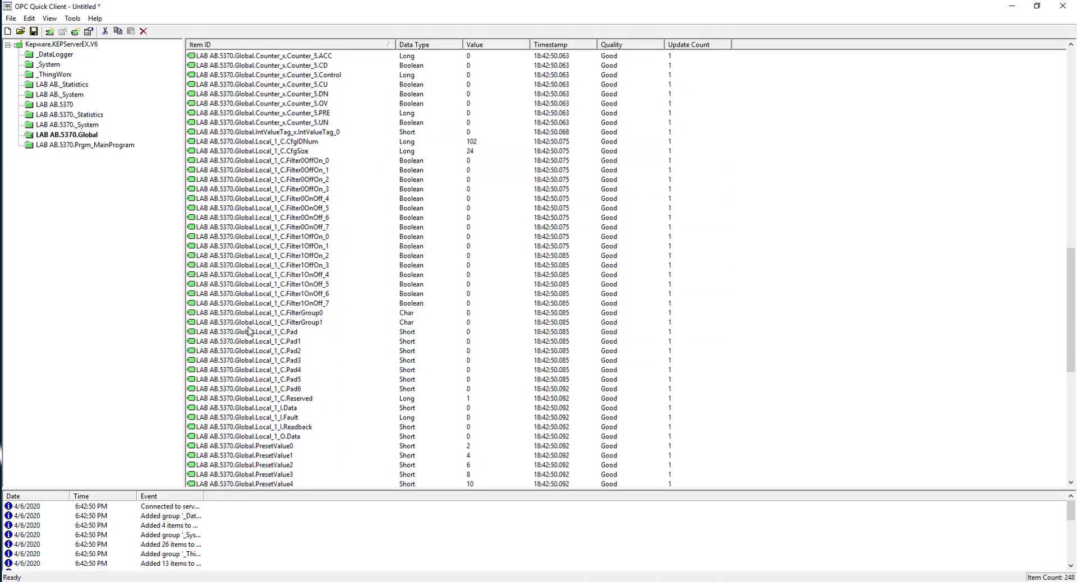
scroll(272, 327, down, 5)
scroll(271, 328, down, 5)
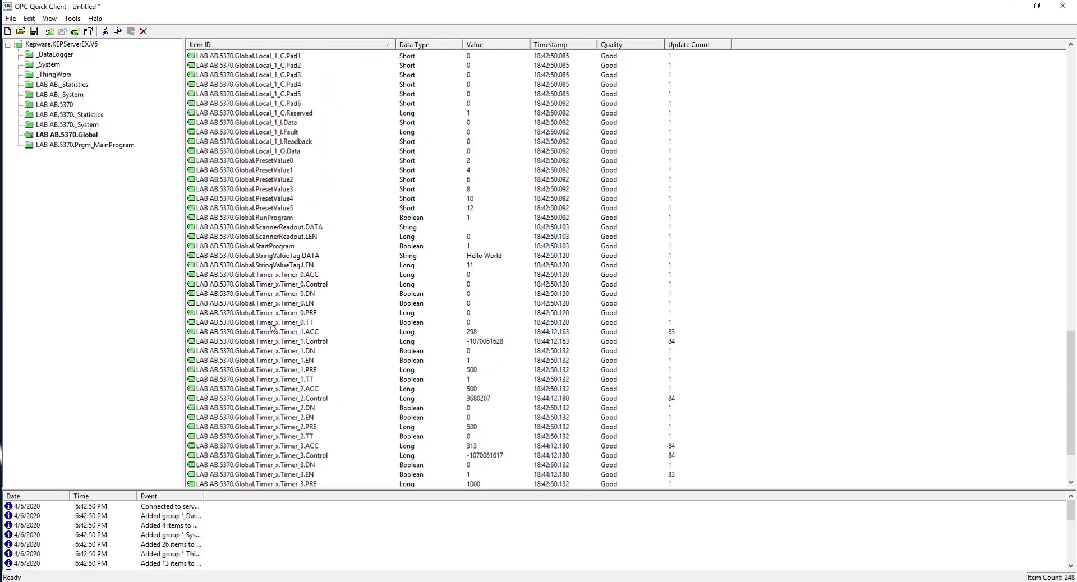
click(270, 247)
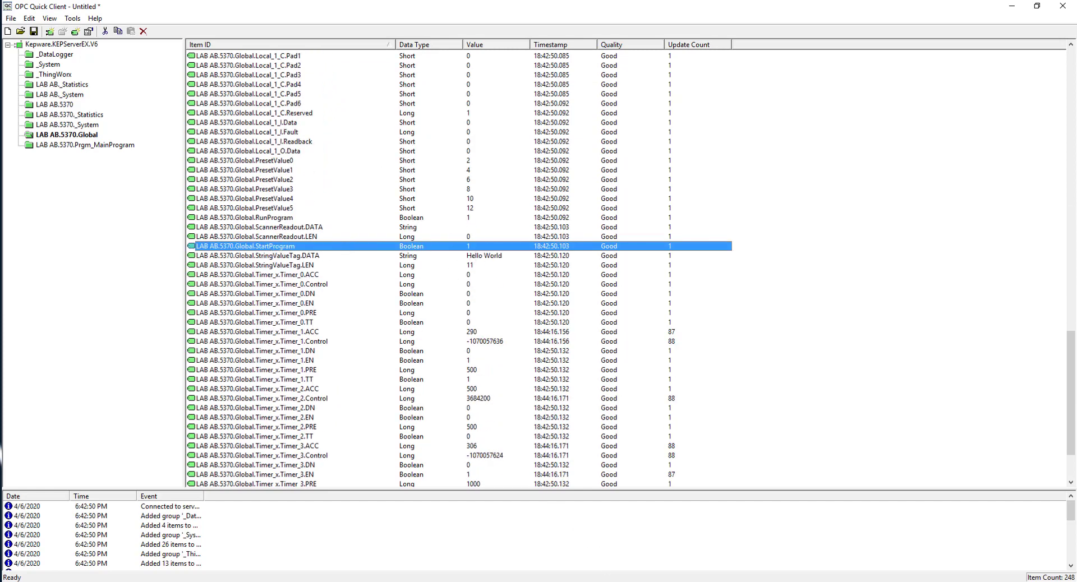
Arrange Logix Designer top-left and OPC Quick Client beside its ladder view
key(alt+Tab)
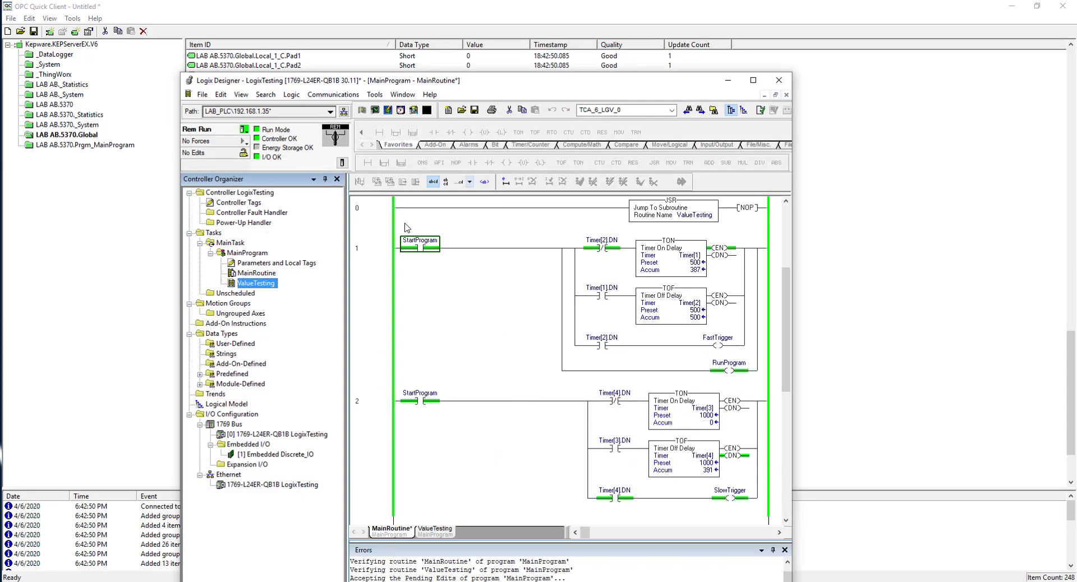
drag(600, 86, 587, 88)
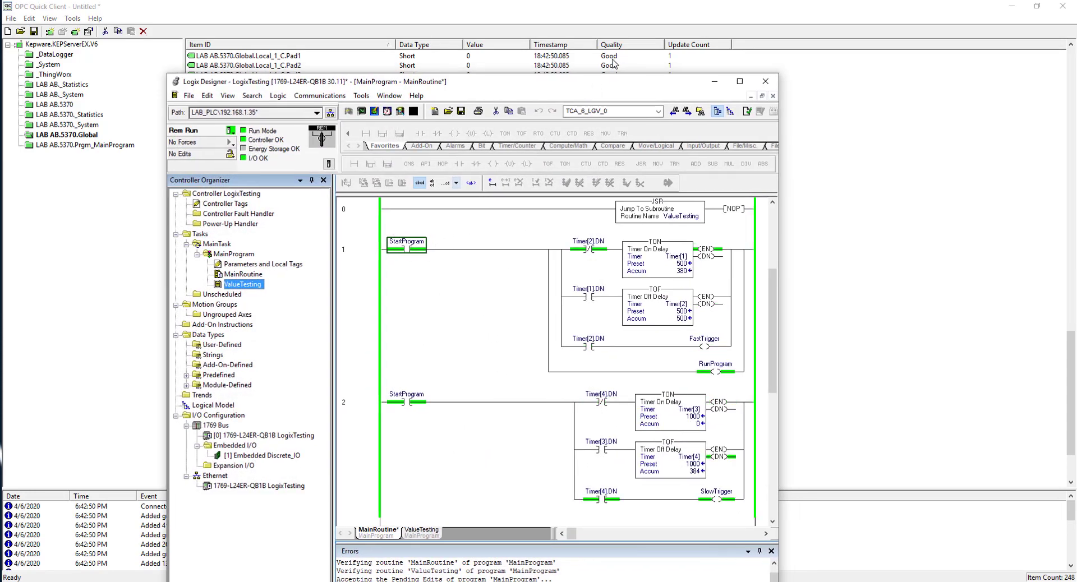
drag(623, 10, 727, 63)
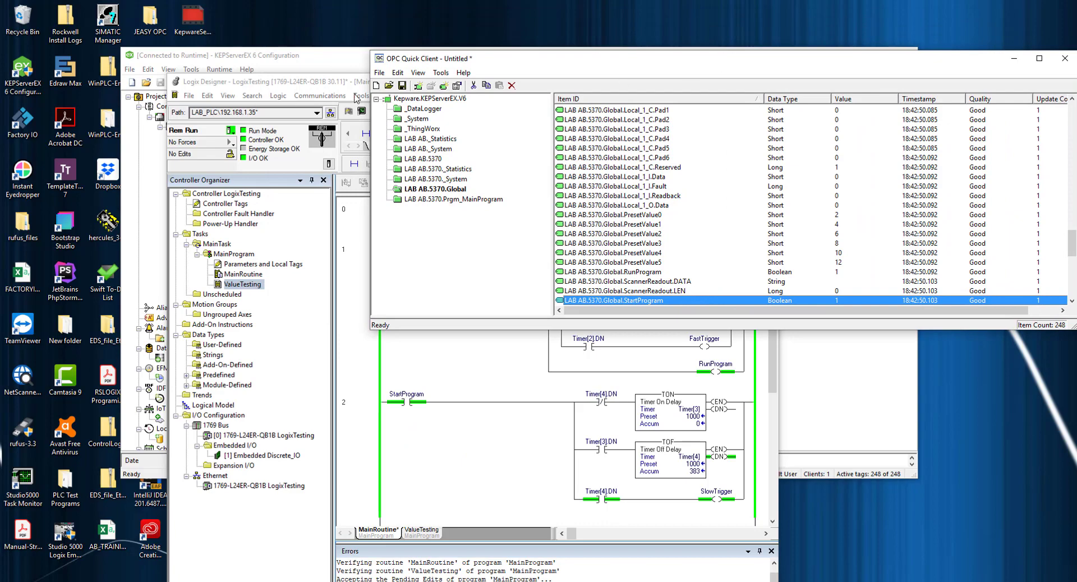
drag(325, 86, 162, 13)
drag(685, 62, 747, 108)
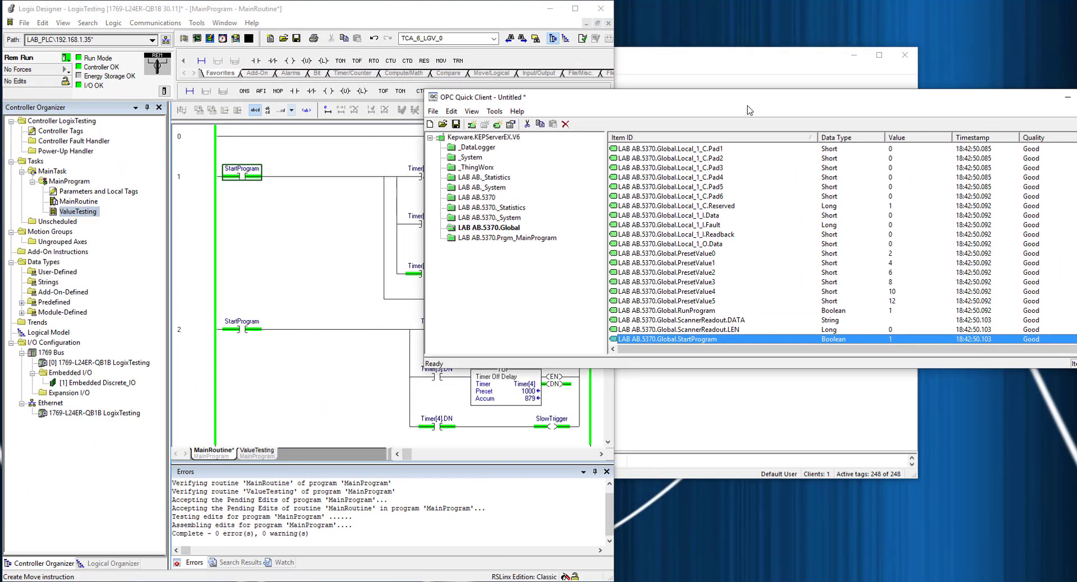
Synchronously write the value 0 to StartProgram, then edit the write value again
right_click(692, 342)
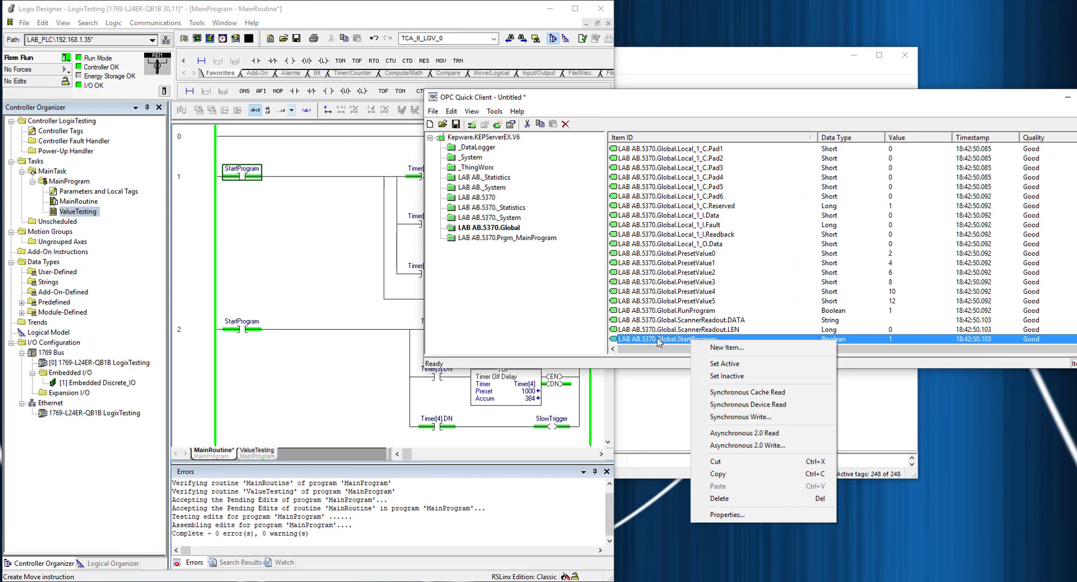
click(739, 417)
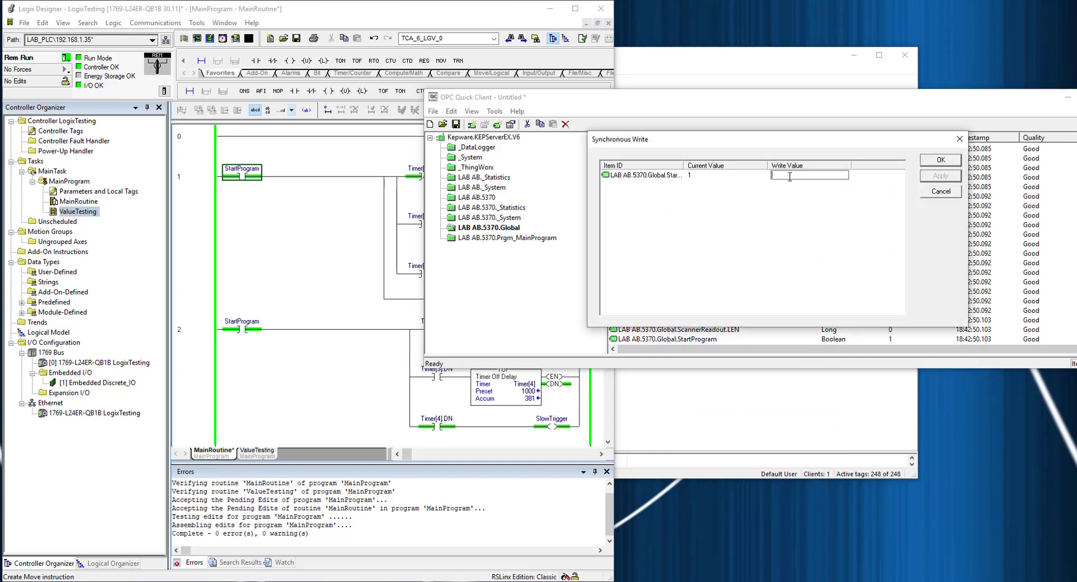
text(0)
click(933, 176)
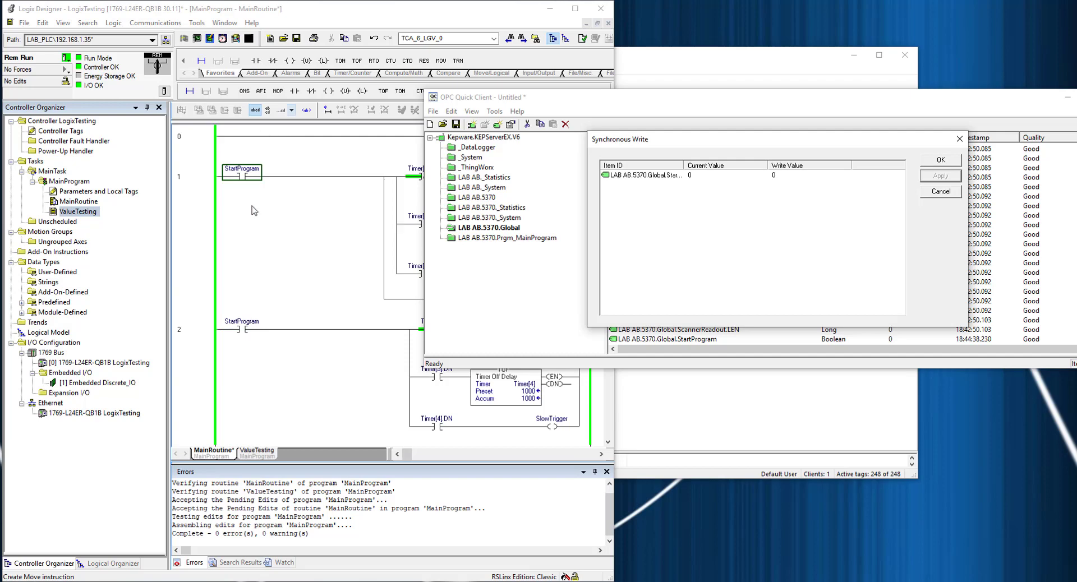
click(780, 176)
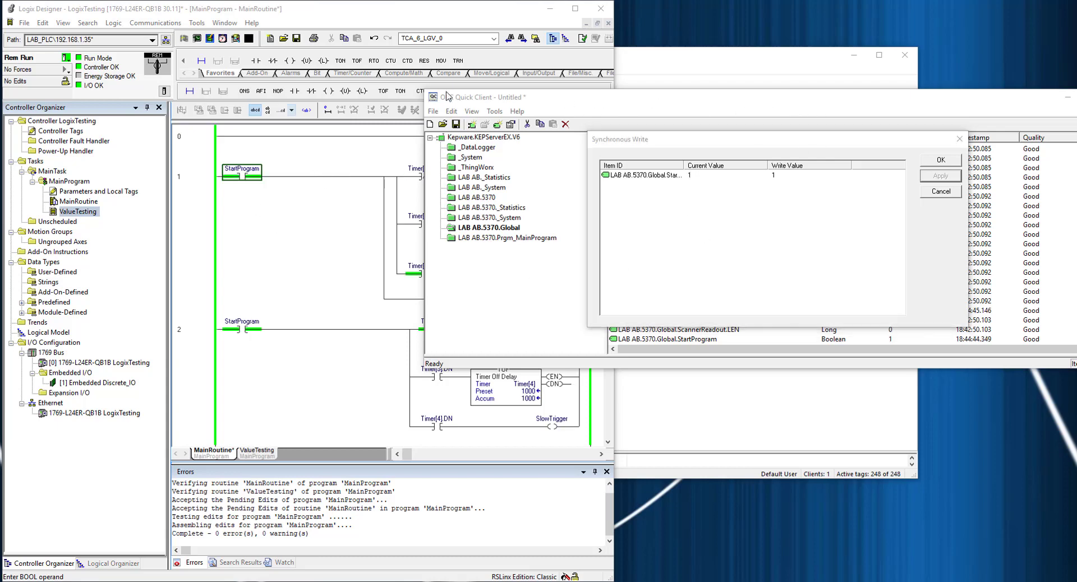
Confirm the Synchronous Write with OK and drag OPC Quick Client left over the ladder
click(940, 159)
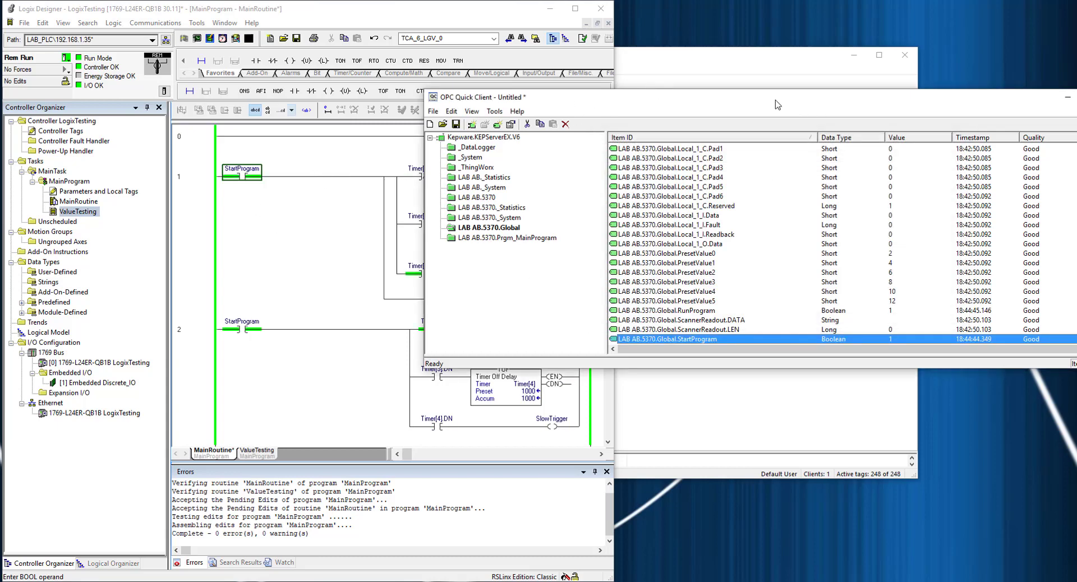
drag(775, 101, 541, 91)
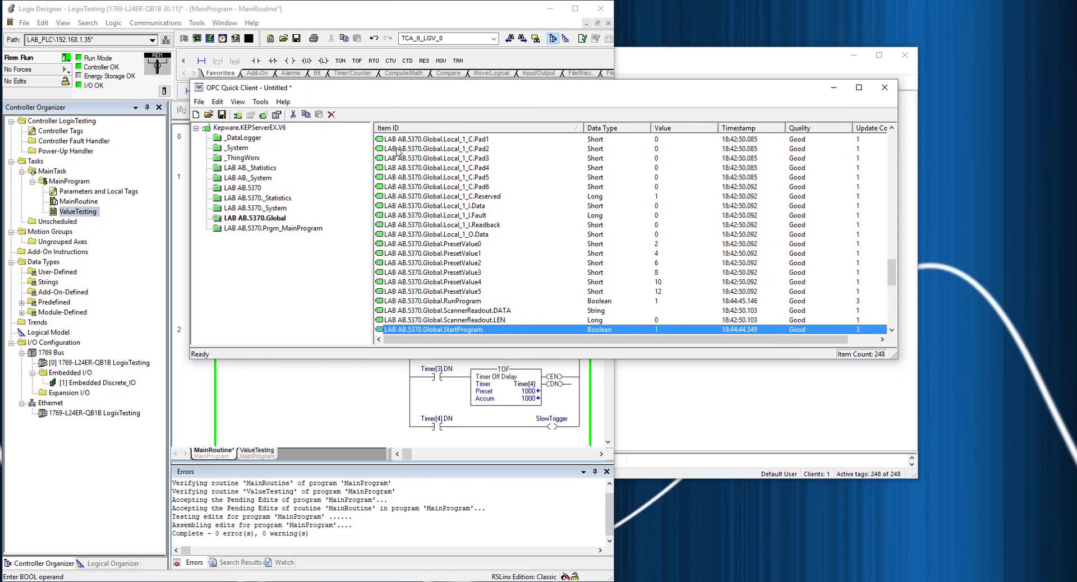